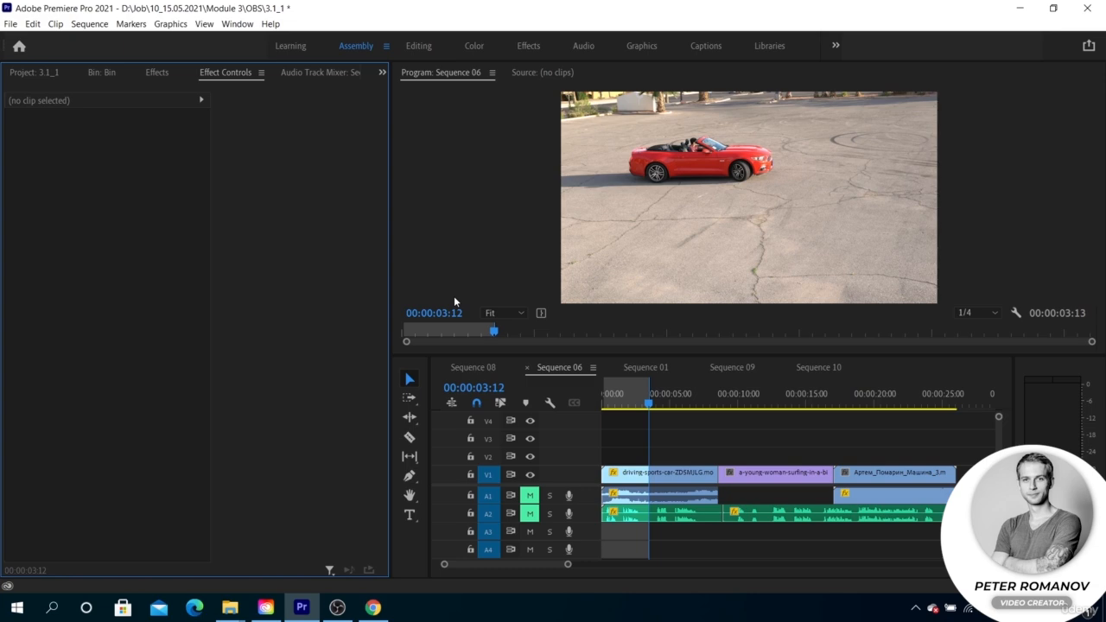
Clear the in and out points of Sequence 06
left_click(687, 398)
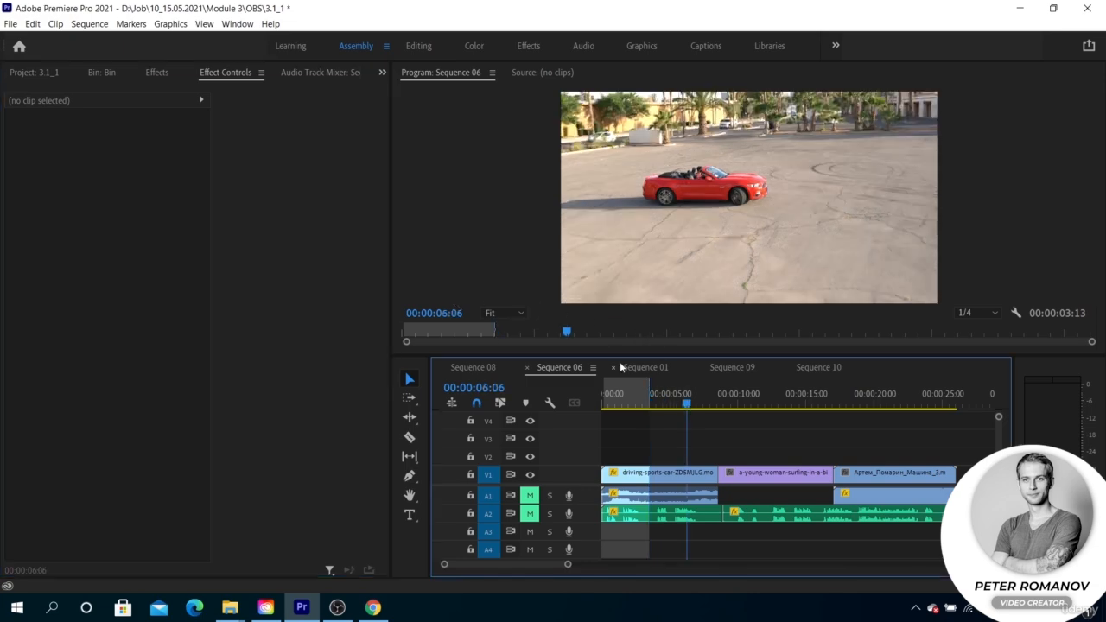
right_click(657, 395)
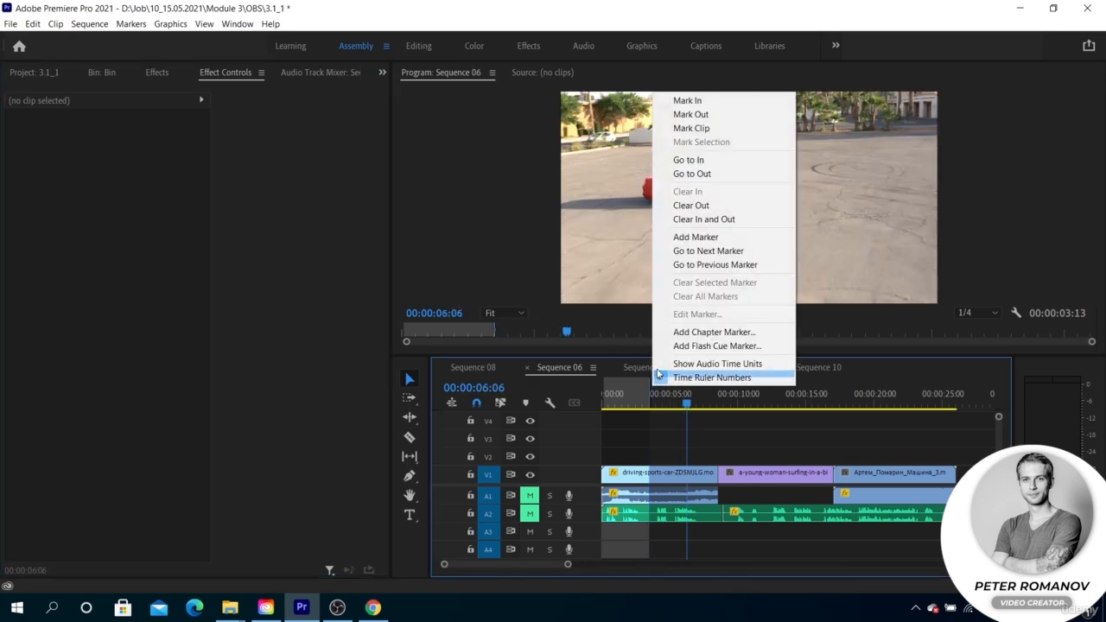
left_click(691, 218)
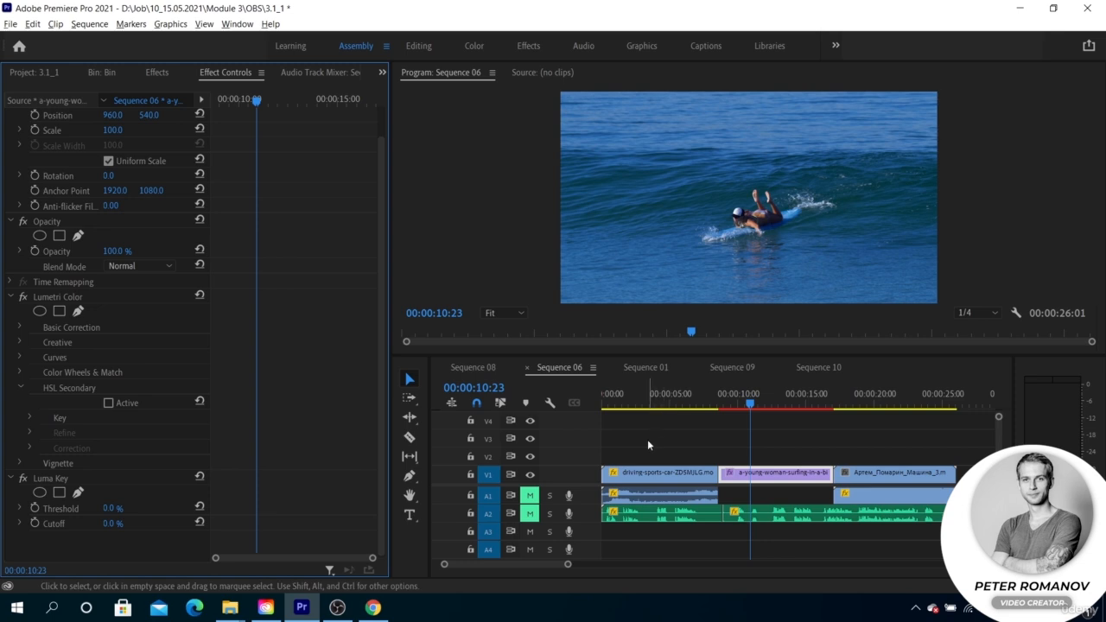
Select all clips in Sequence 06 and move them together about 6.5 seconds later, leaving an empty gap at the start
key("minus")
key("minus")
key("equal")
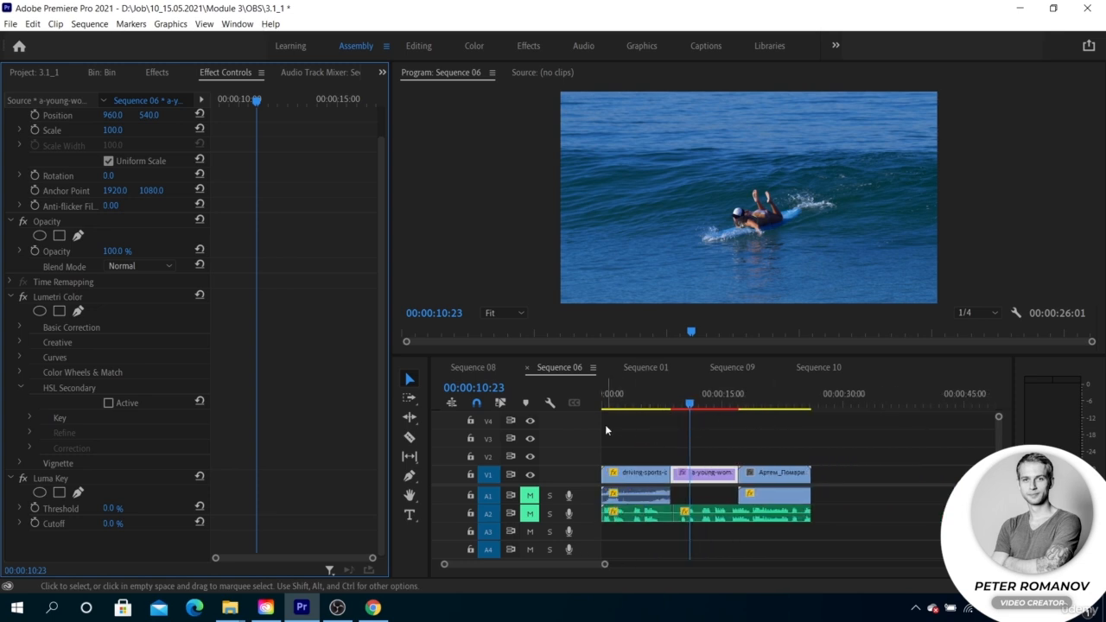
left_click_drag(618, 448, 764, 544)
left_click_drag(634, 476, 685, 477)
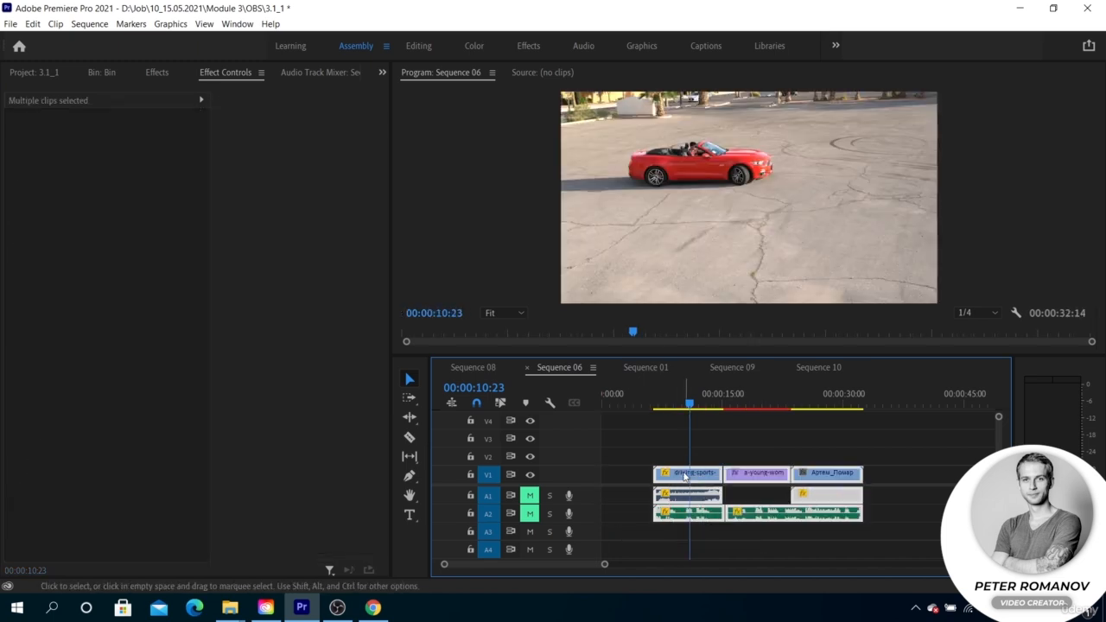
left_click(660, 448)
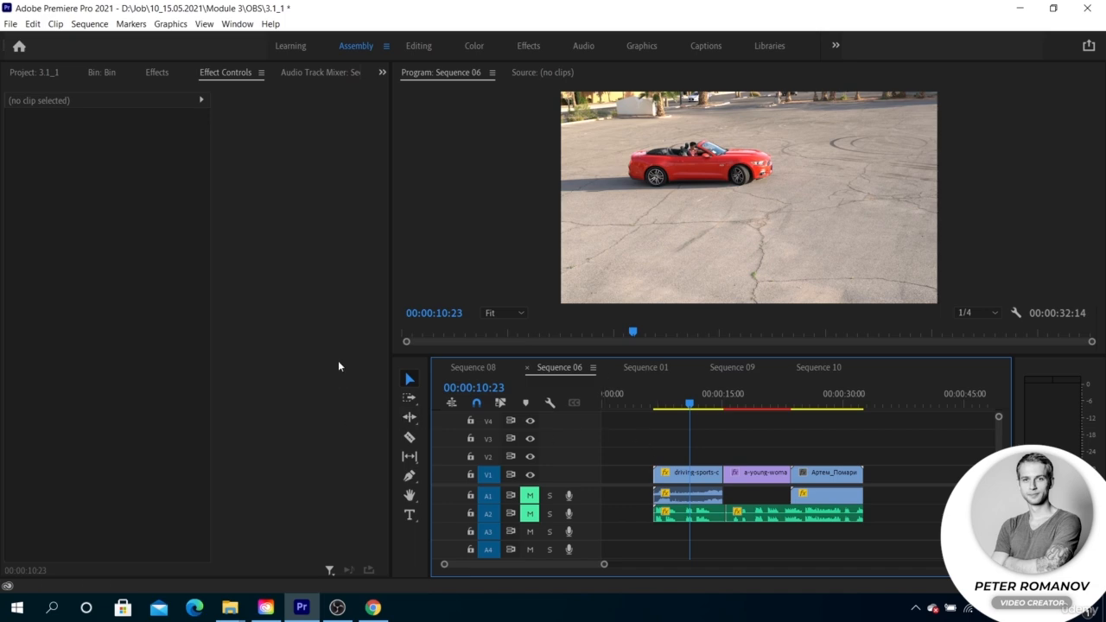
Show the bin's contents, preview Sequence 06 from the empty gap through the red car clip, and select the surfing clip
left_click(164, 71)
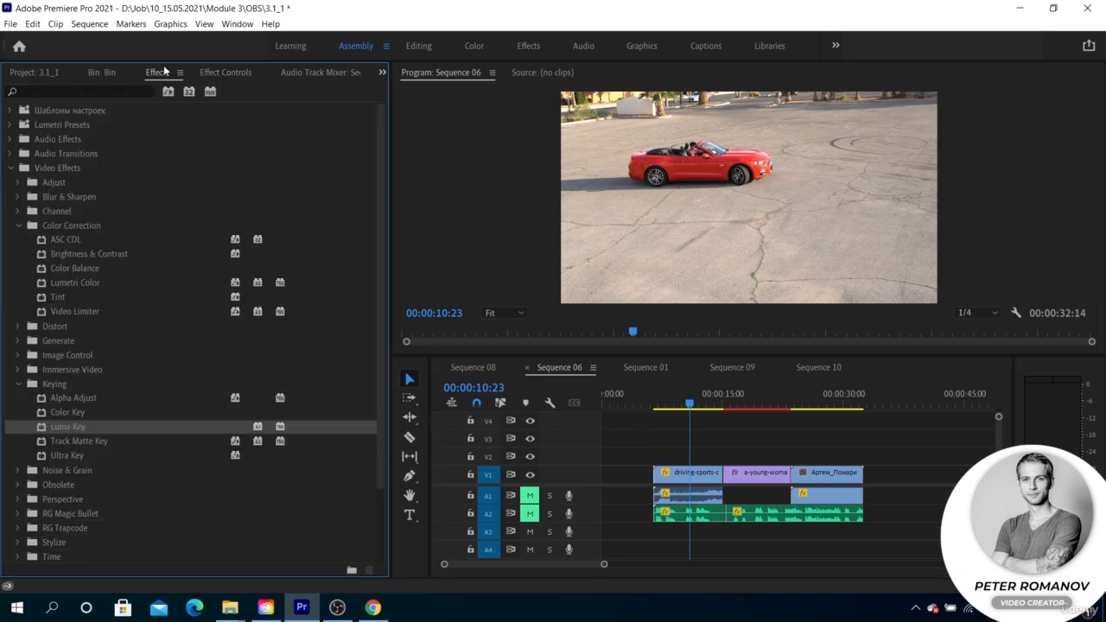
left_click(102, 73)
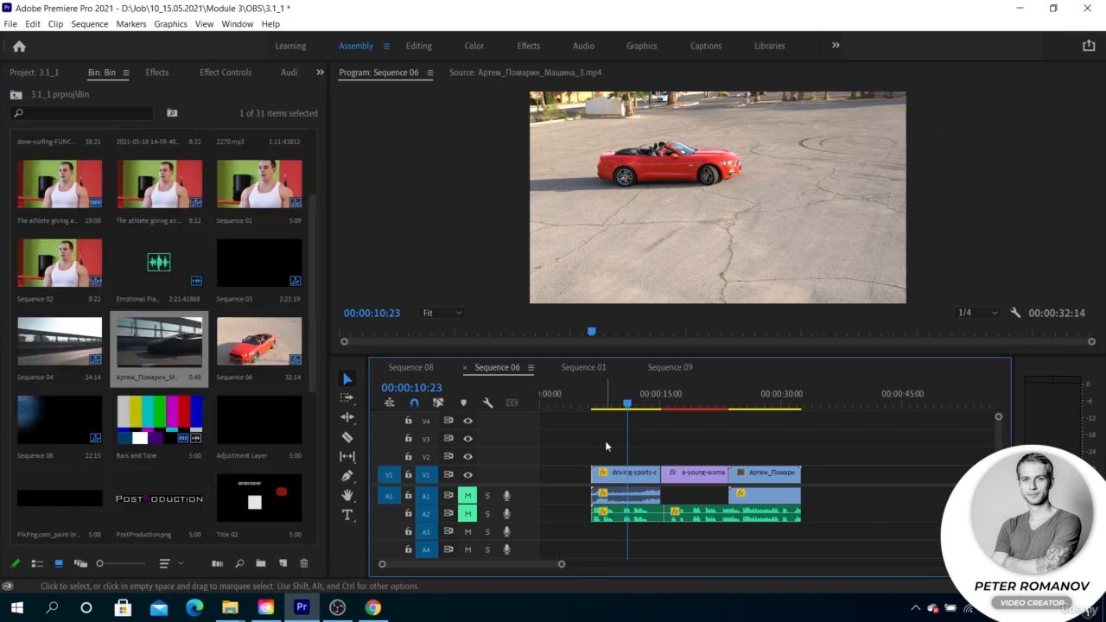
left_click(554, 401)
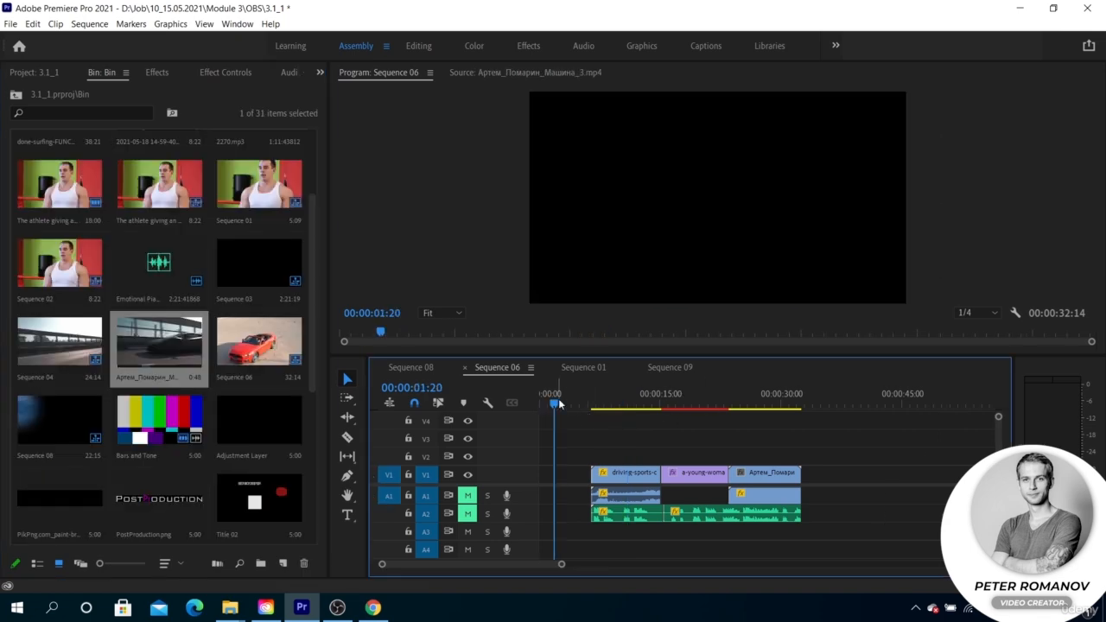
left_click_drag(559, 403, 599, 405)
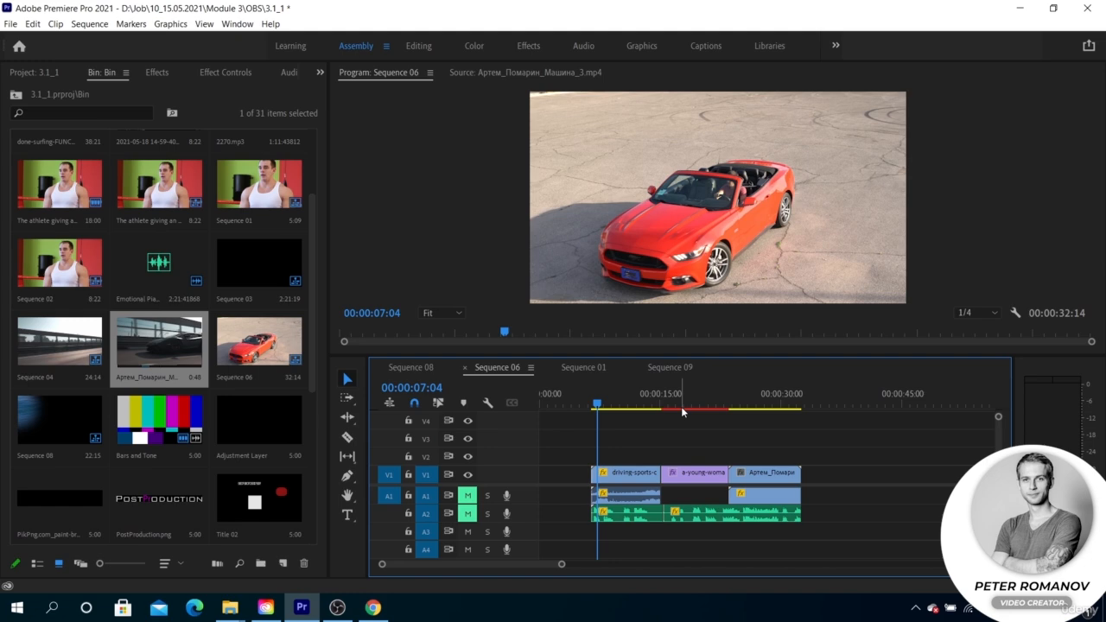
left_click(624, 408)
key("space")
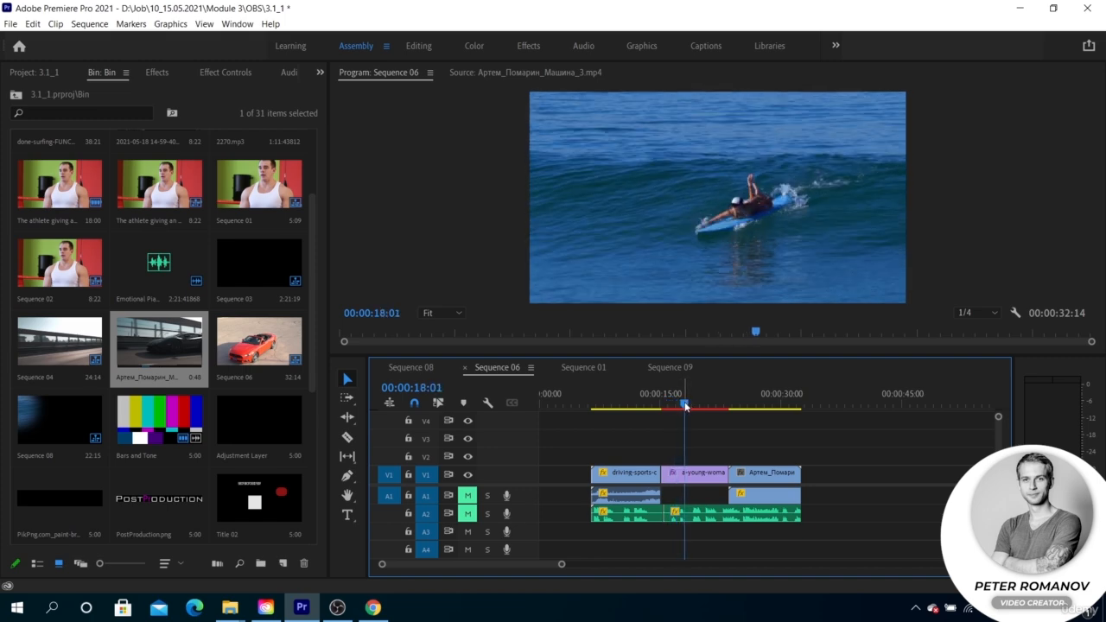
left_click(697, 474)
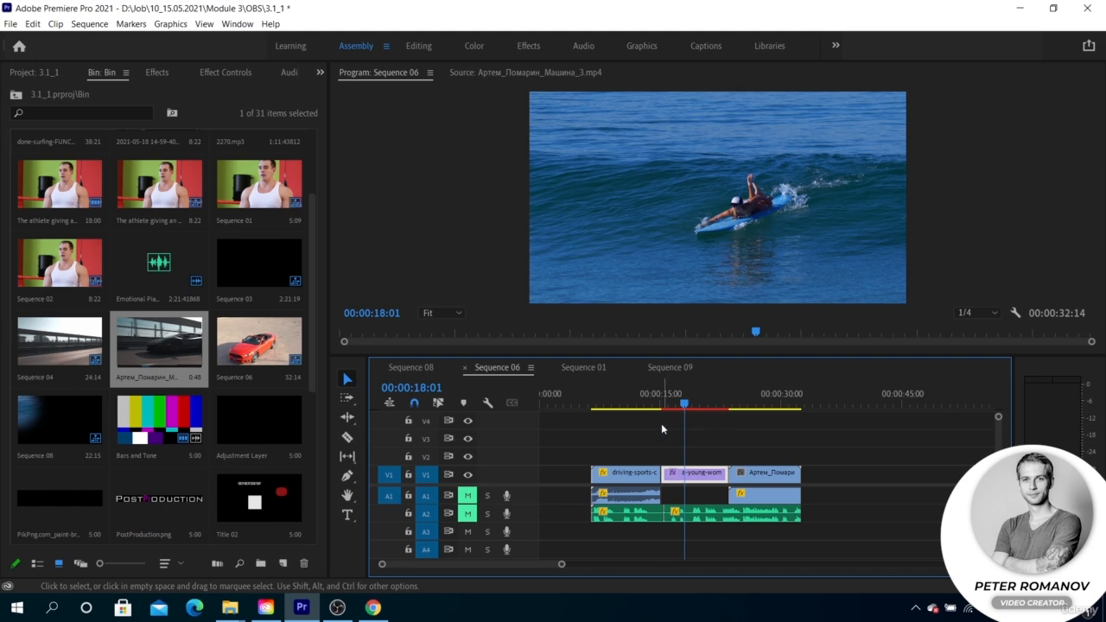
Set the program monitor's playback resolution to Full, render the effects in Sequence 06, and review the red car clip
left_click(965, 313)
left_click(968, 325)
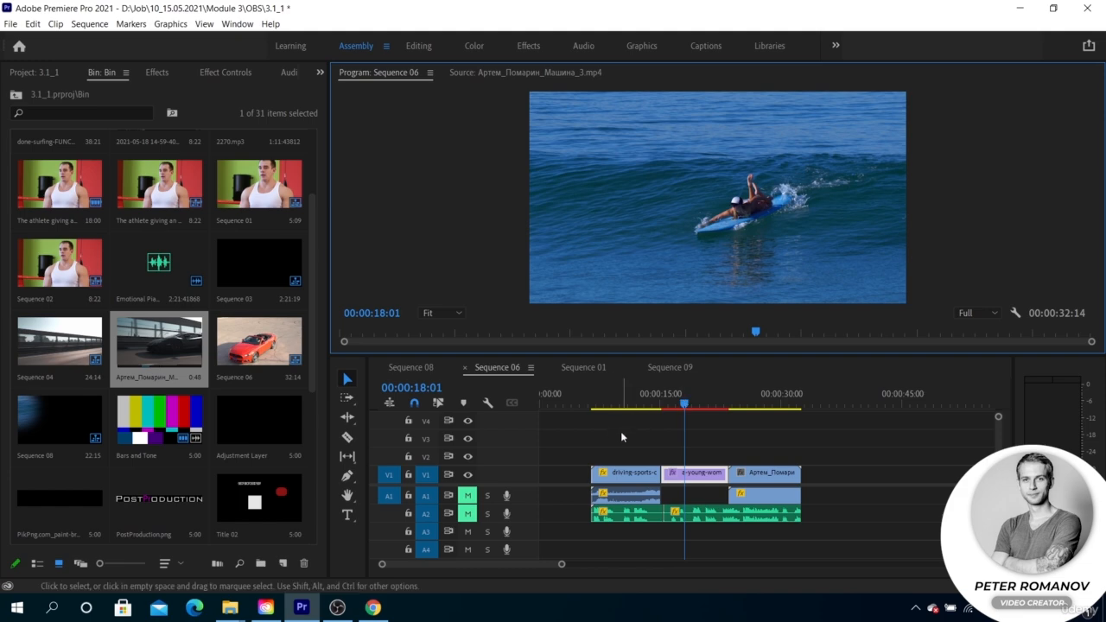
left_click(629, 403)
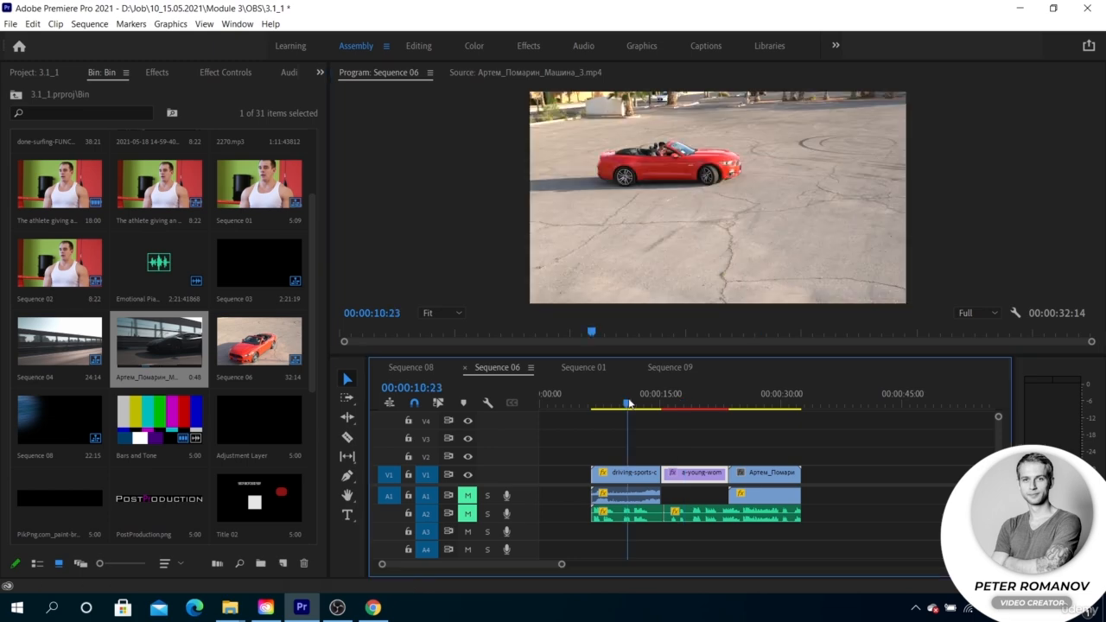
key("Return")
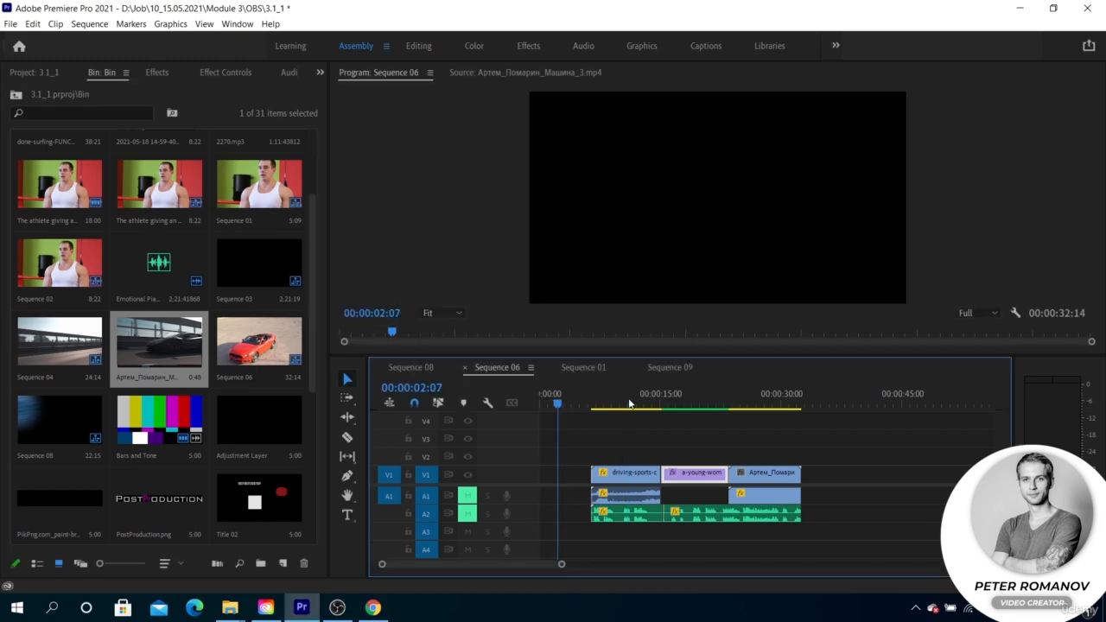
left_click_drag(634, 387, 657, 399)
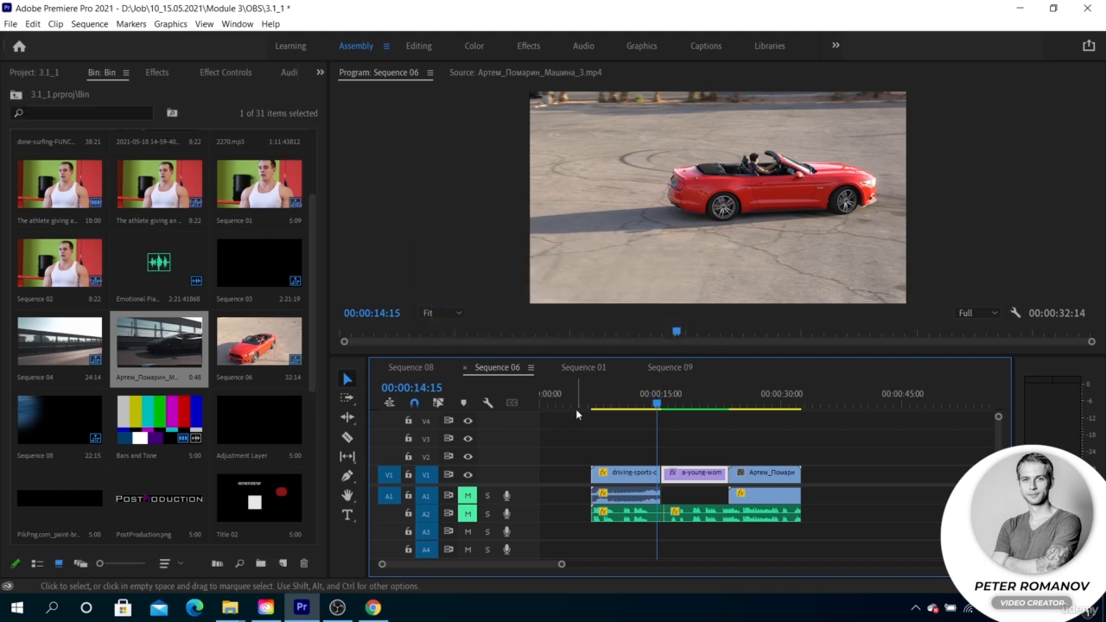
left_click(606, 404)
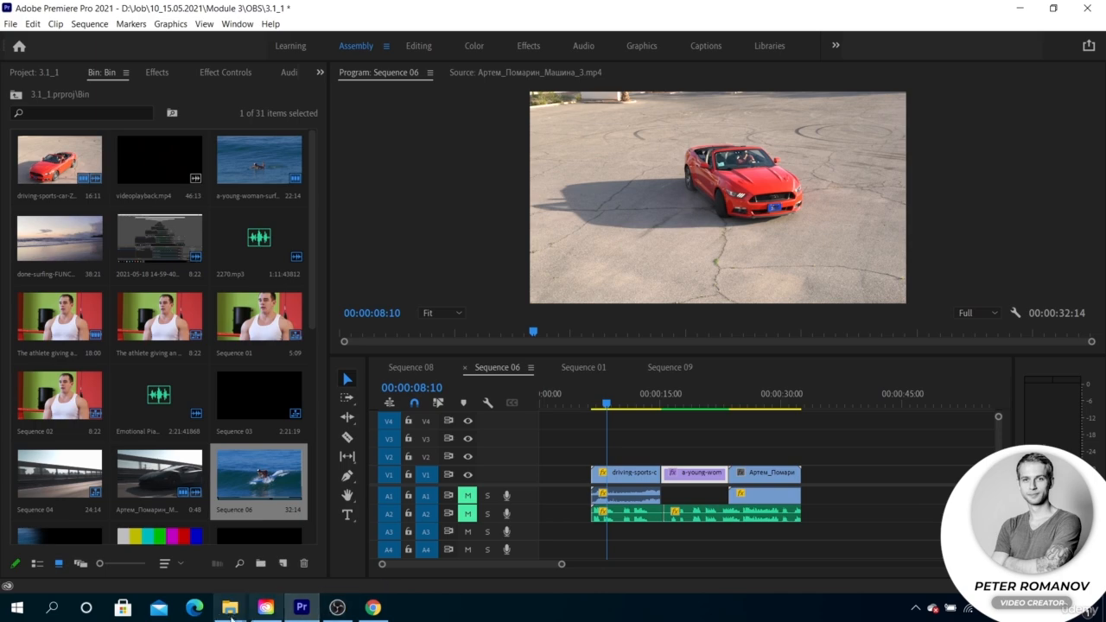
Switch to File Explorer's Module 3 folder and open 3.1.PRV inside Adobe Premiere Pro Audio Previews
mouse_move(230, 608)
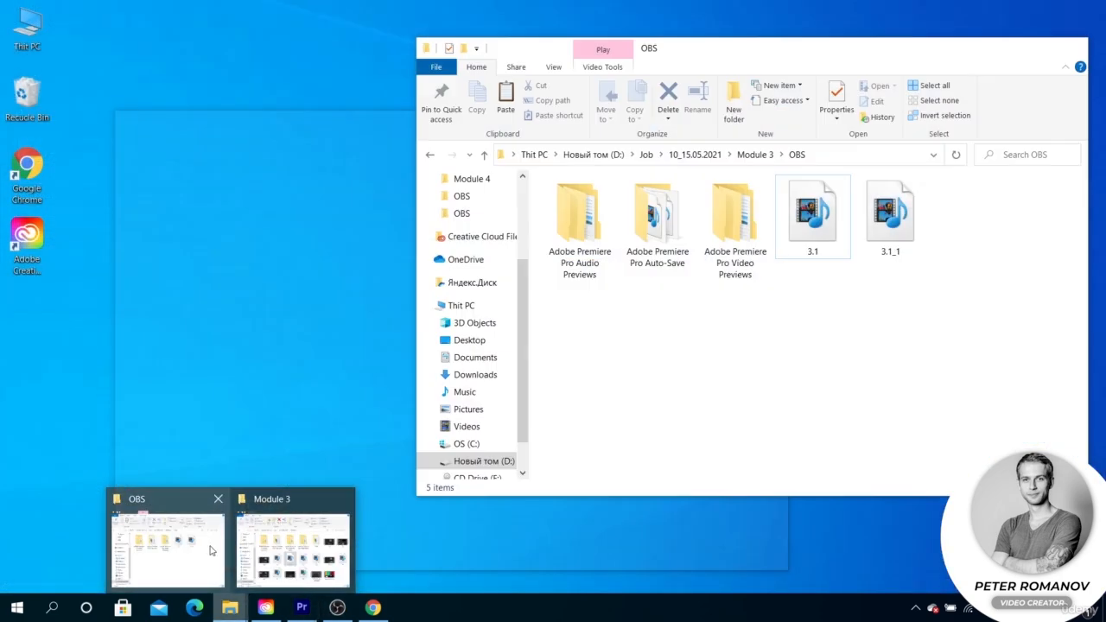
left_click(290, 545)
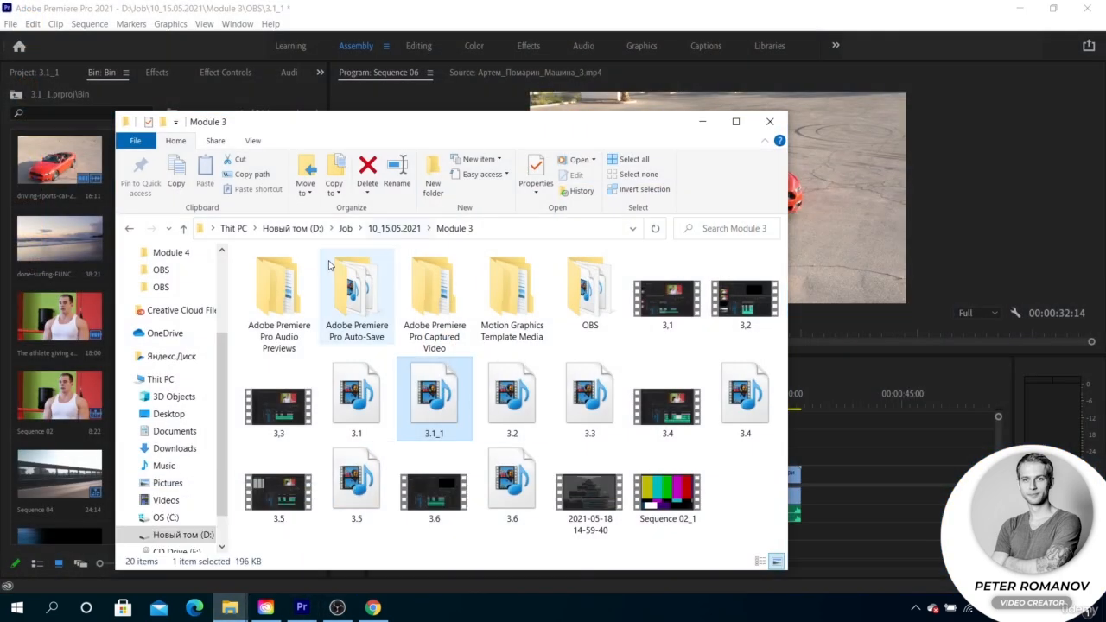
double_click(269, 294)
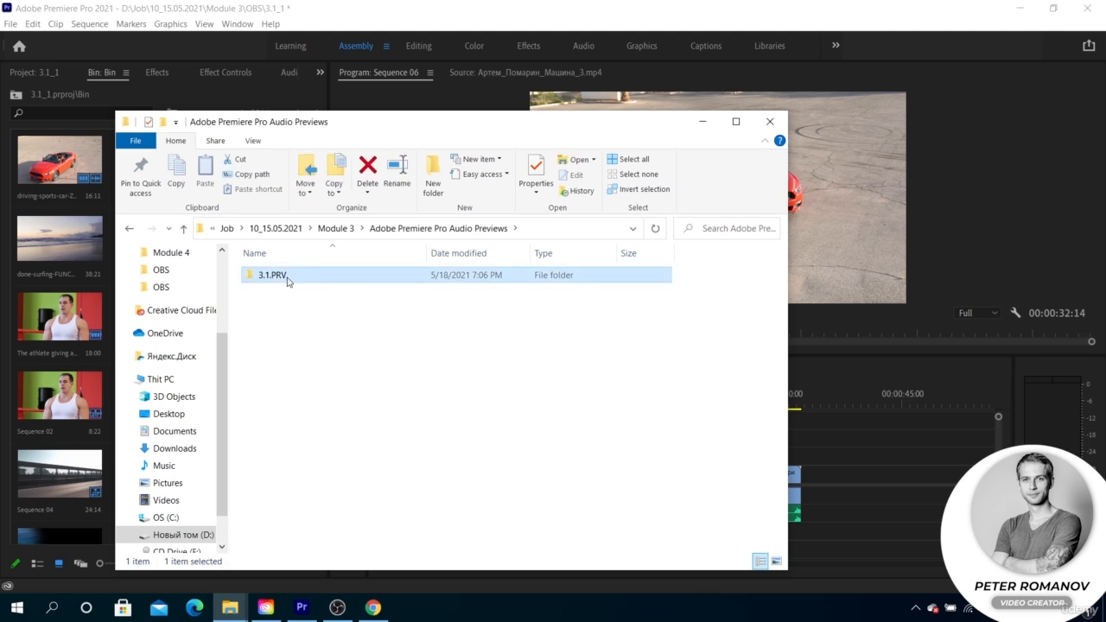
double_click(288, 277)
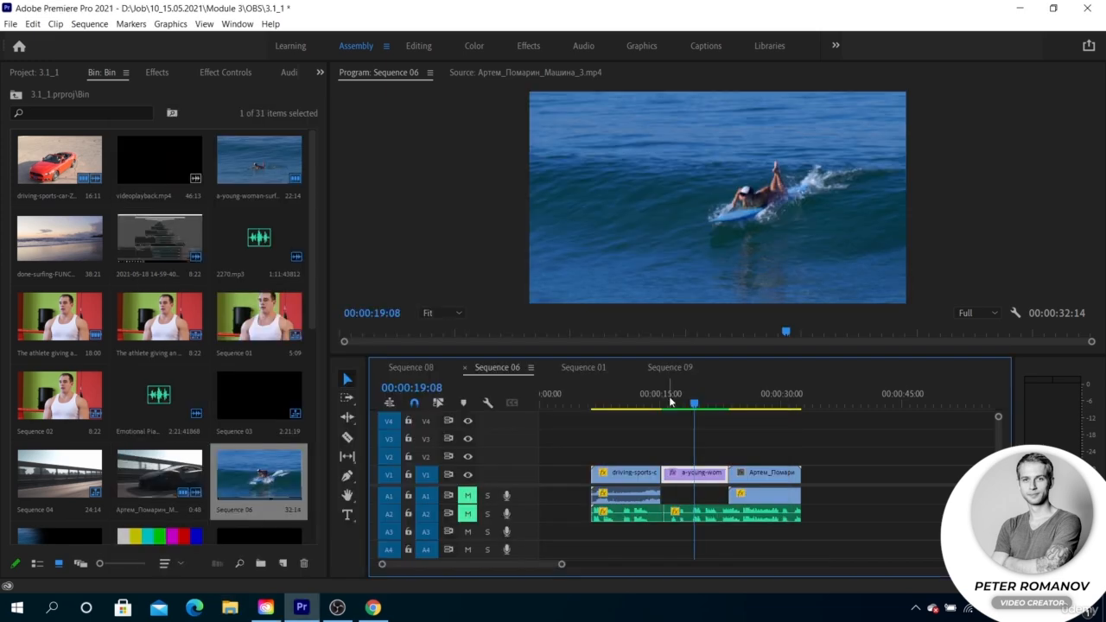
Render the whole of Sequence 06 with Render In to Out and scrub from the red car clip into the surfing clip
left_click(752, 404)
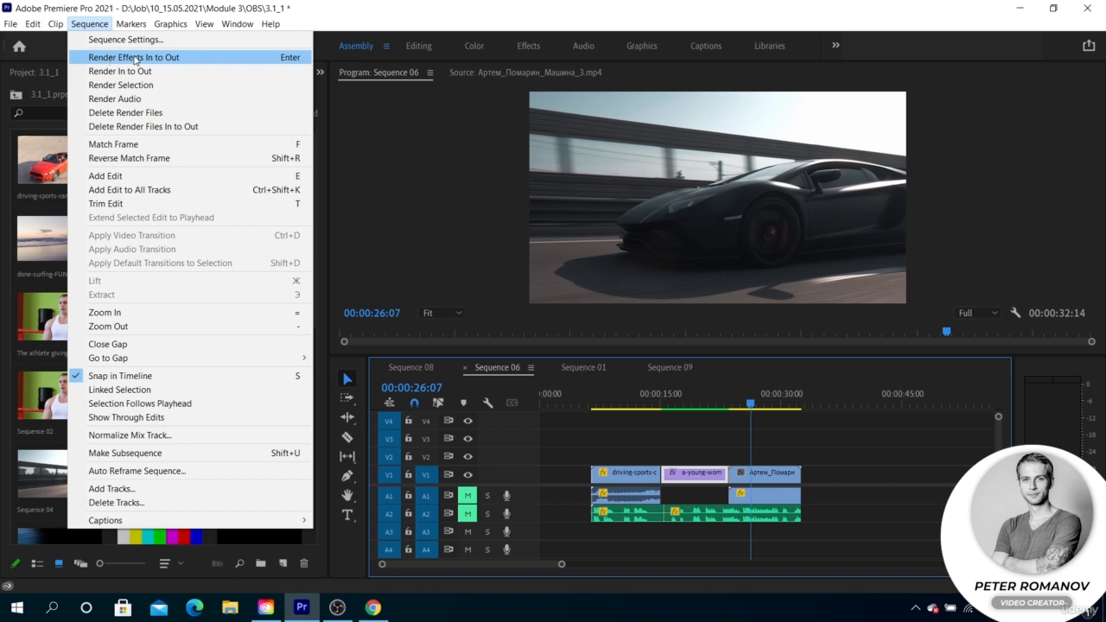
left_click(105, 72)
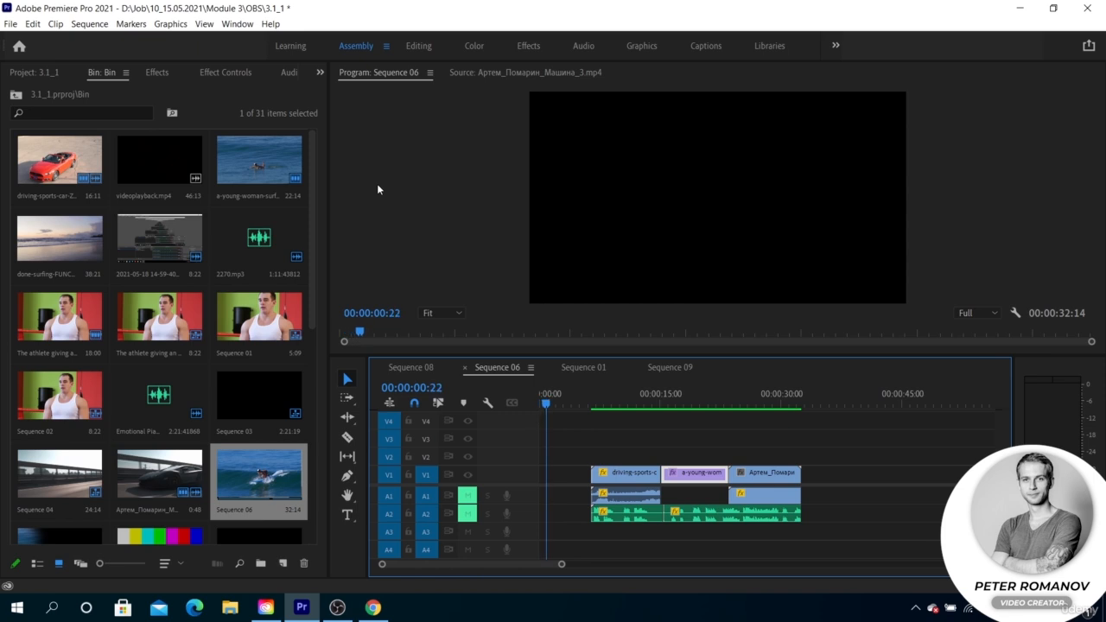
left_click(644, 403)
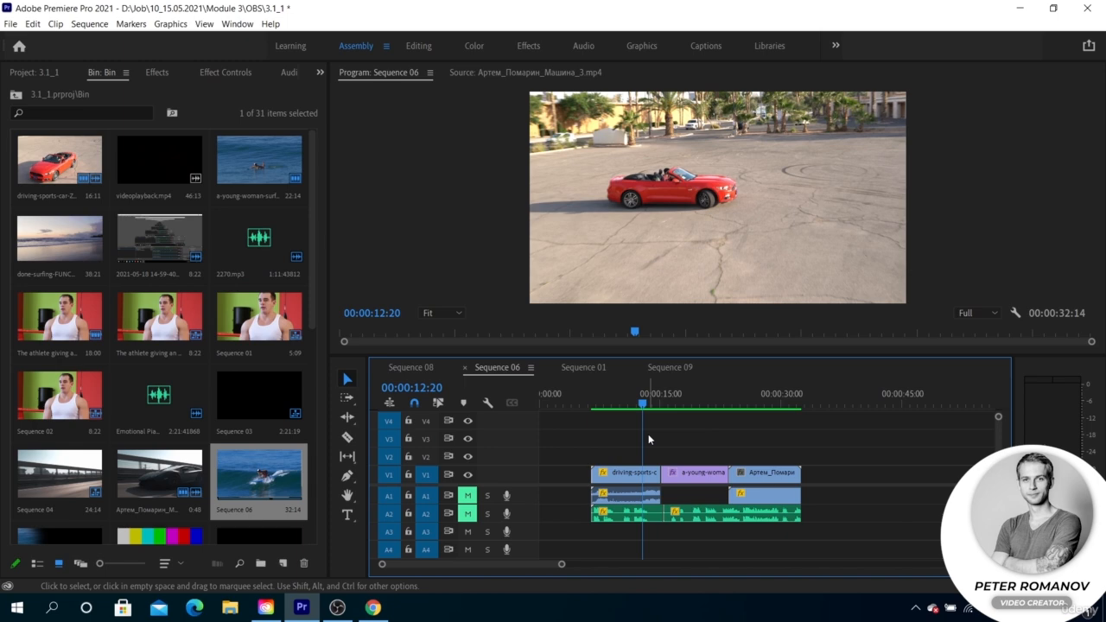
left_click_drag(641, 407, 689, 404)
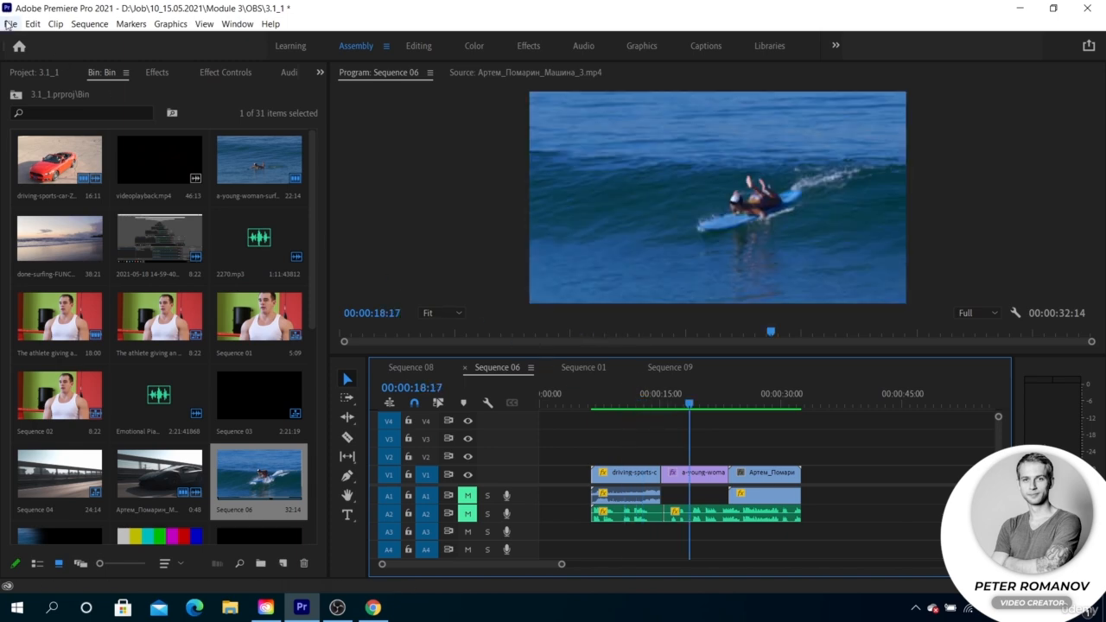
Try Mercury Playback Engine GPU Acceleration (OpenCL) as the renderer in the general project settings, cancelling the dialog
left_click(10, 24)
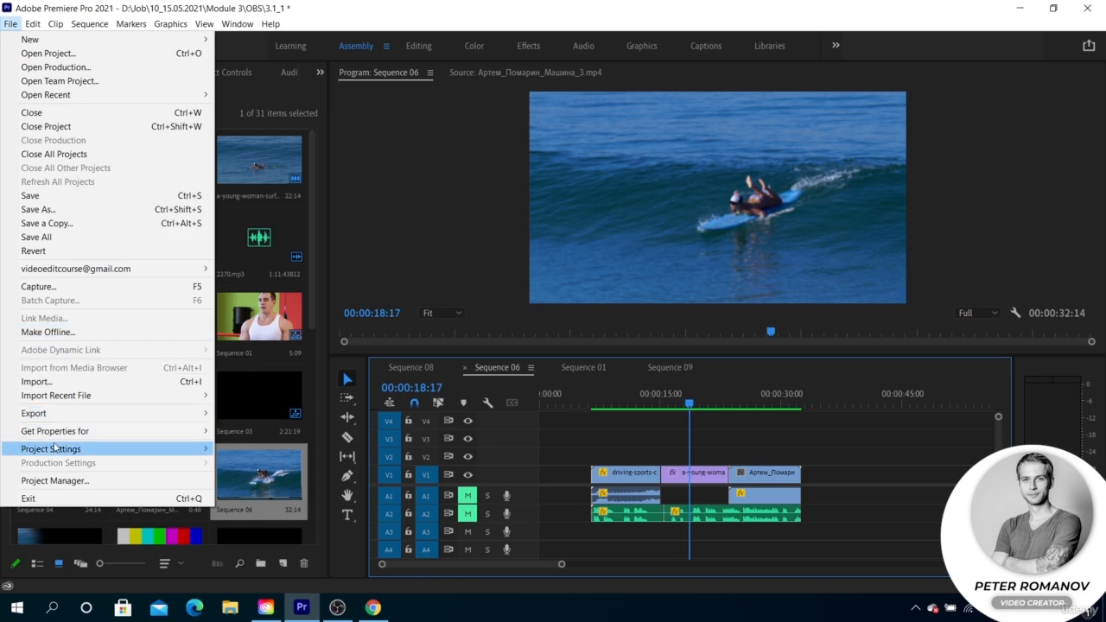
mouse_move(58, 449)
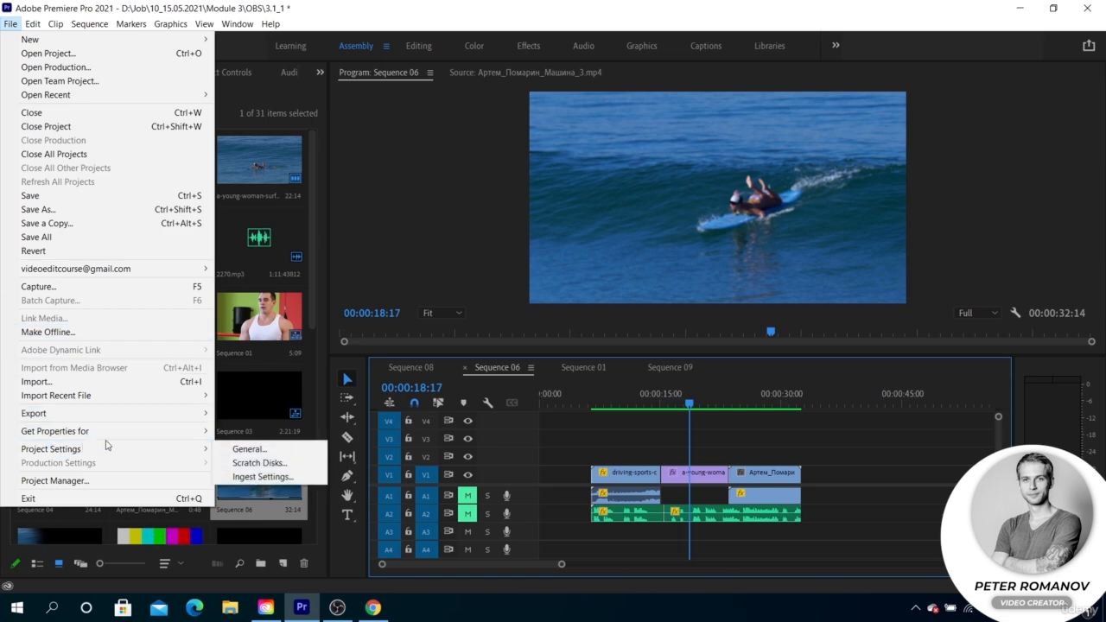
left_click(235, 450)
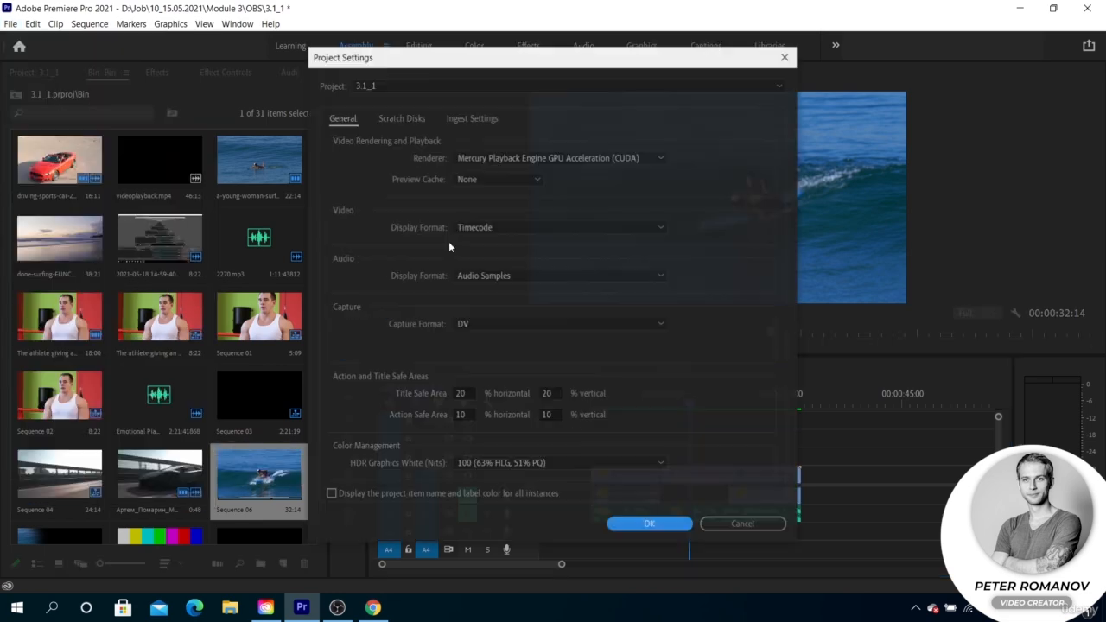
left_click(568, 159)
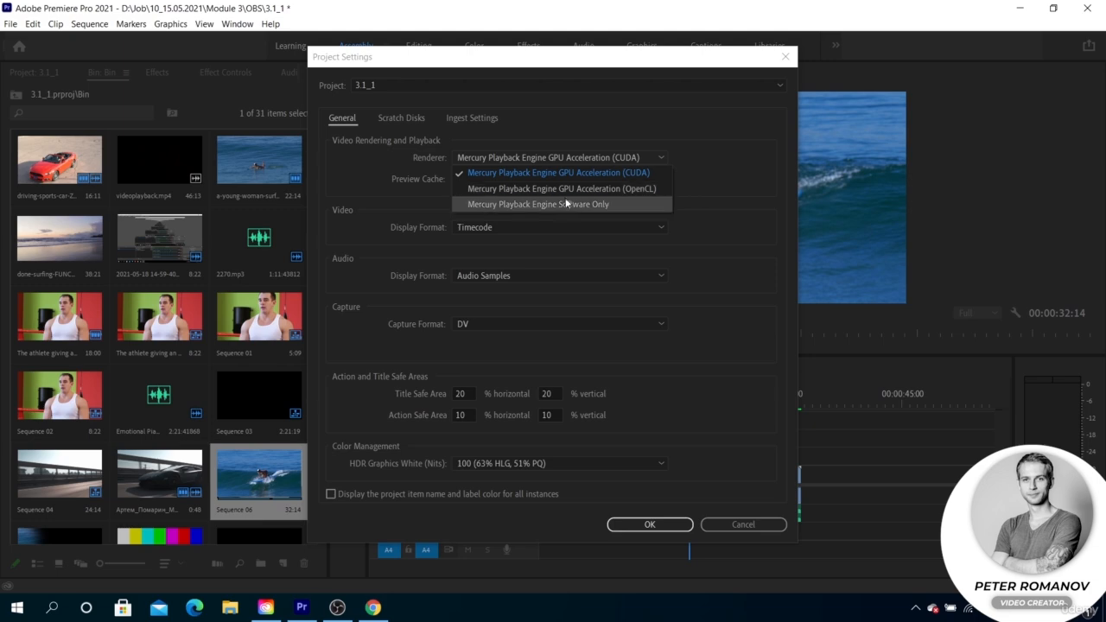
left_click(573, 188)
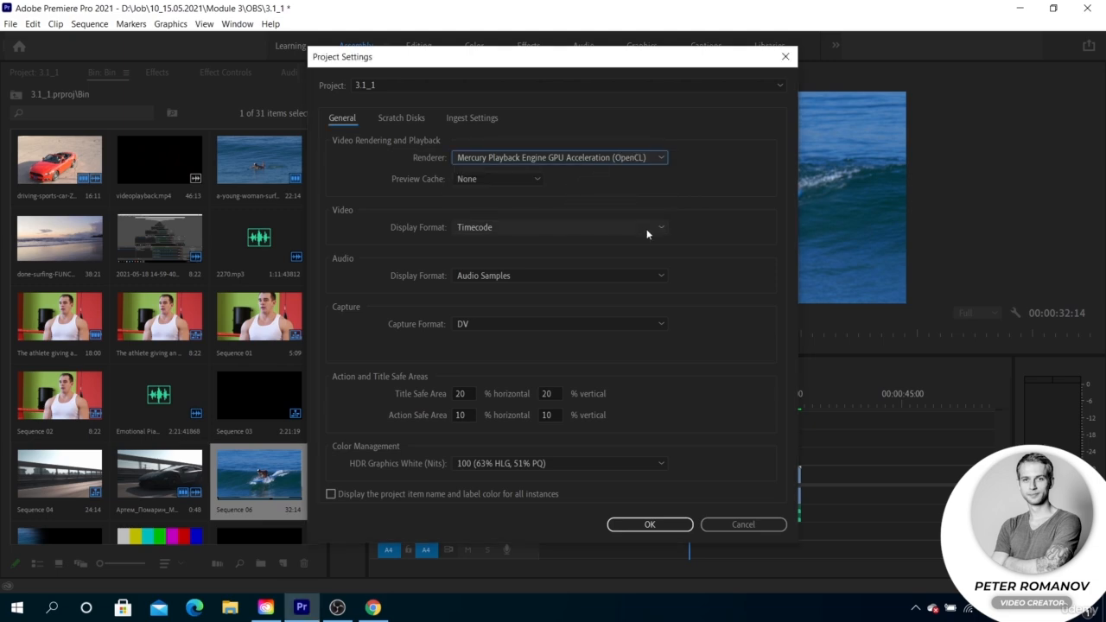
left_click(726, 524)
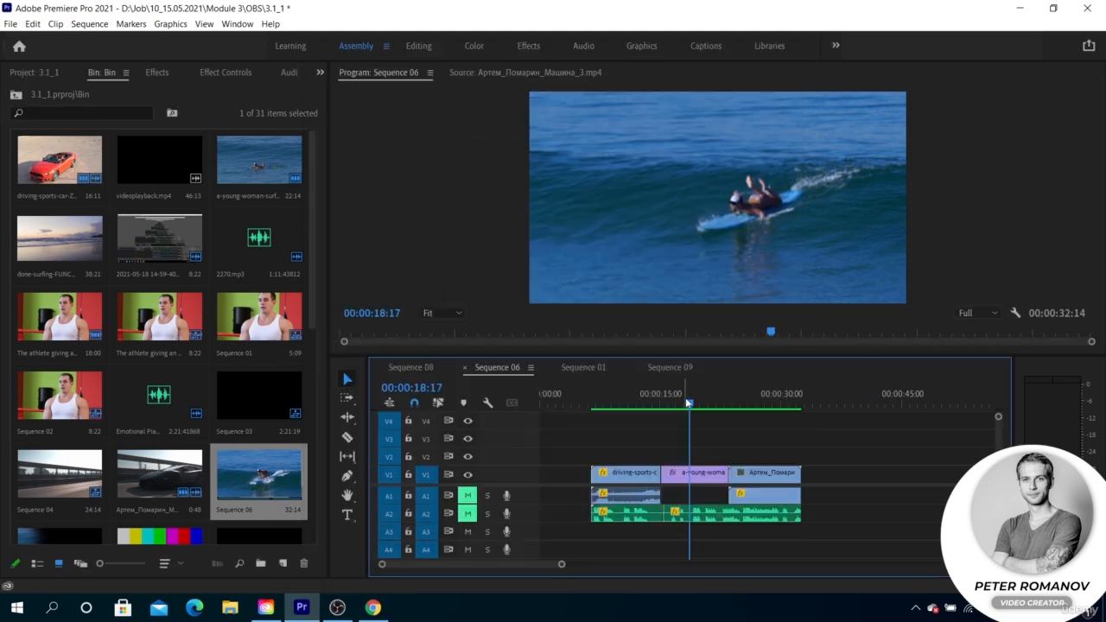
Mark an in-to-out range in Sequence 06 from 00:00:19:10 to 00:00:23:09, at the end of the surfing clip
left_click_drag(683, 396, 698, 395)
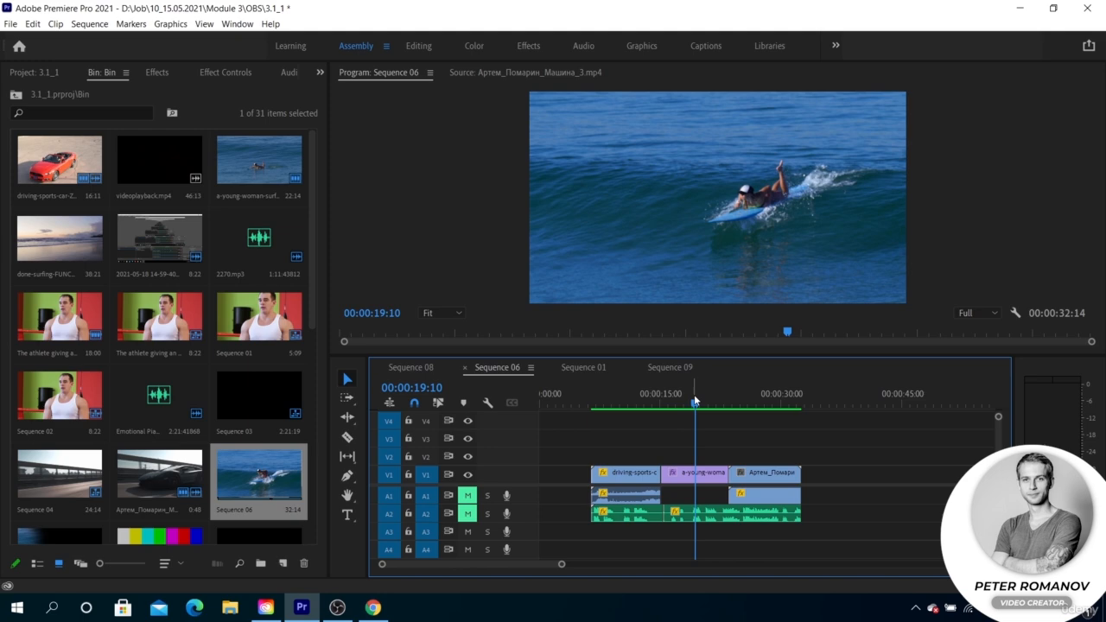
key("i")
left_click(729, 404)
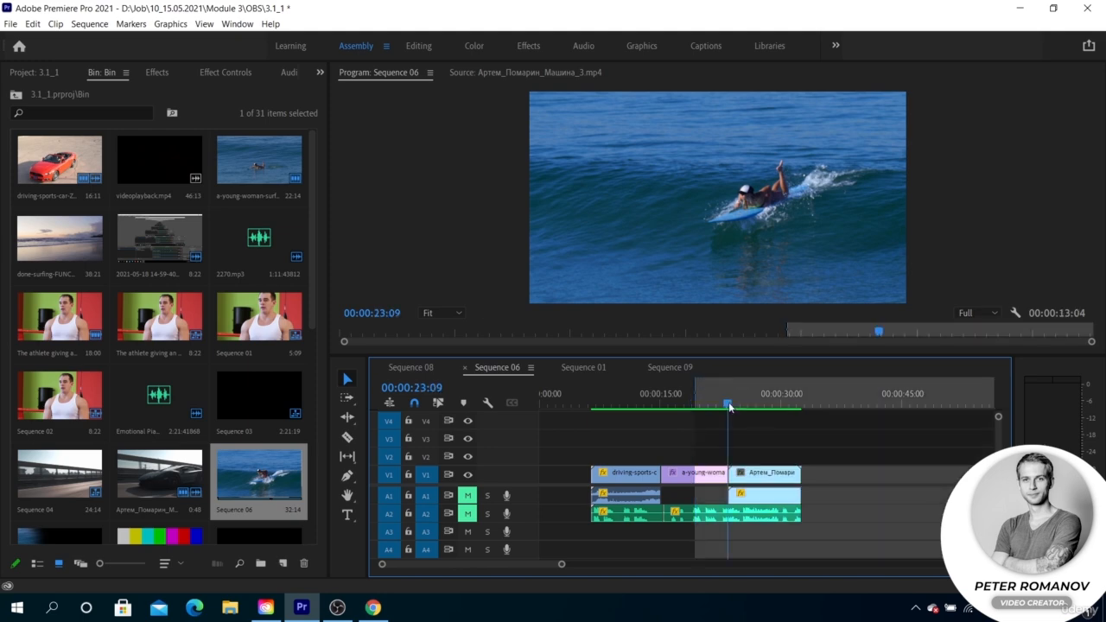
key("o")
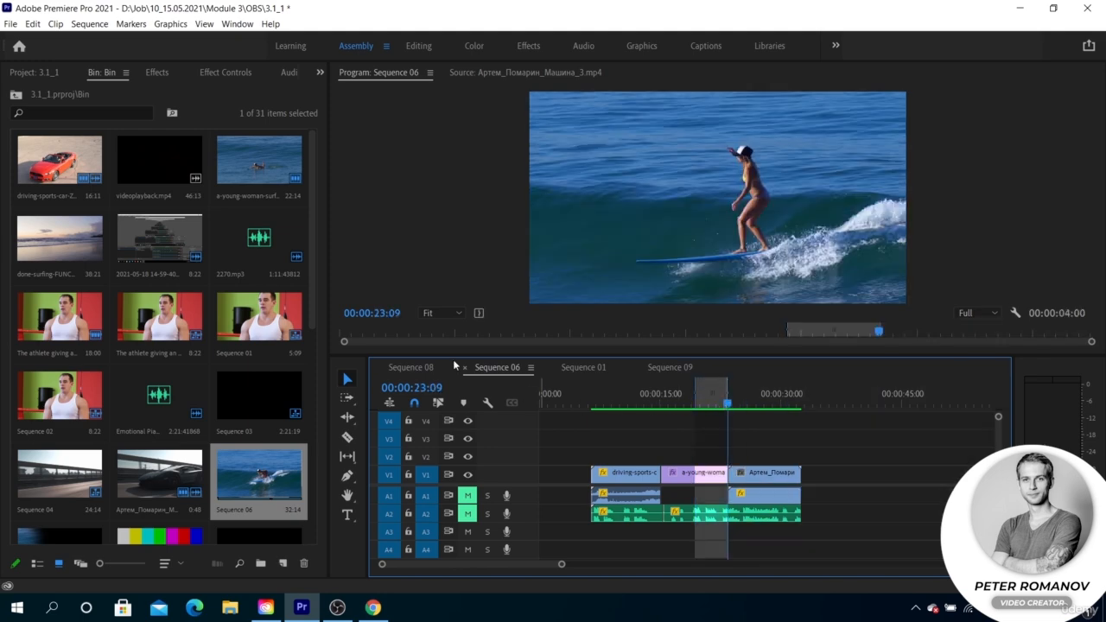
Delete the render files within the marked in-to-out range of the surfing clip
left_click(94, 25)
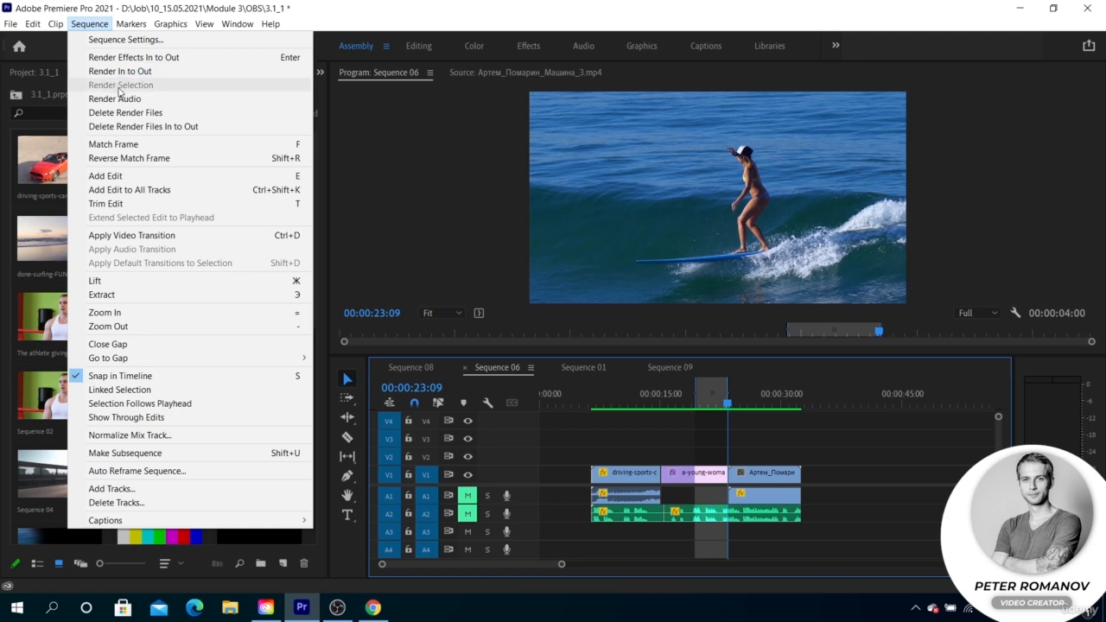
left_click(137, 127)
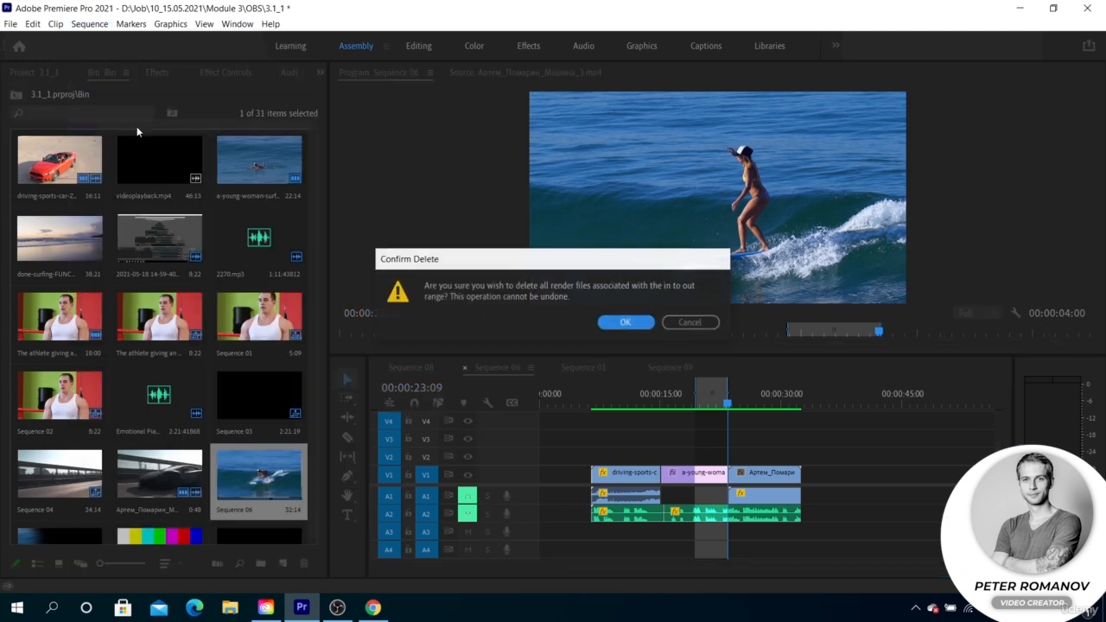
left_click(614, 322)
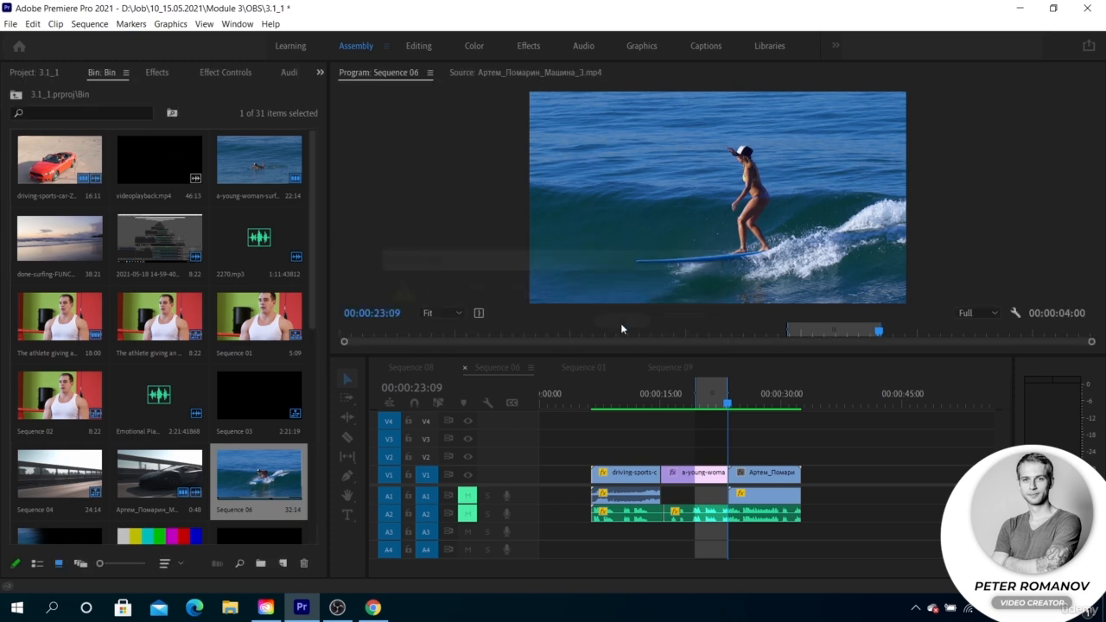
Clear the in and out points and place the playhead at 00:00:16:20 in the surfing clip
right_click(692, 391)
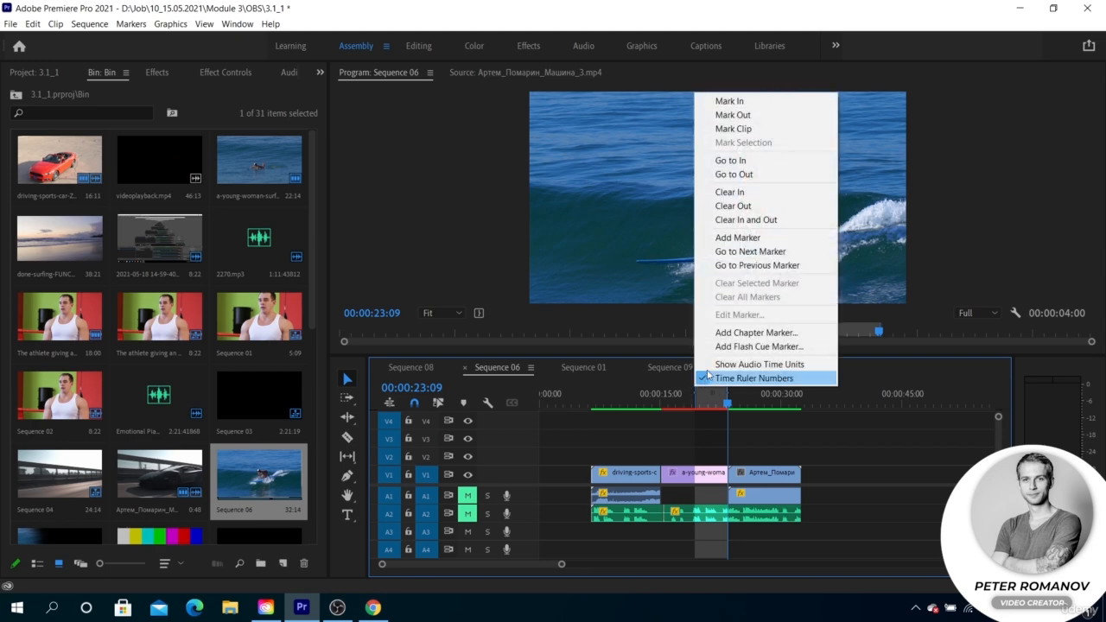
left_click(735, 221)
left_click_drag(689, 405, 679, 405)
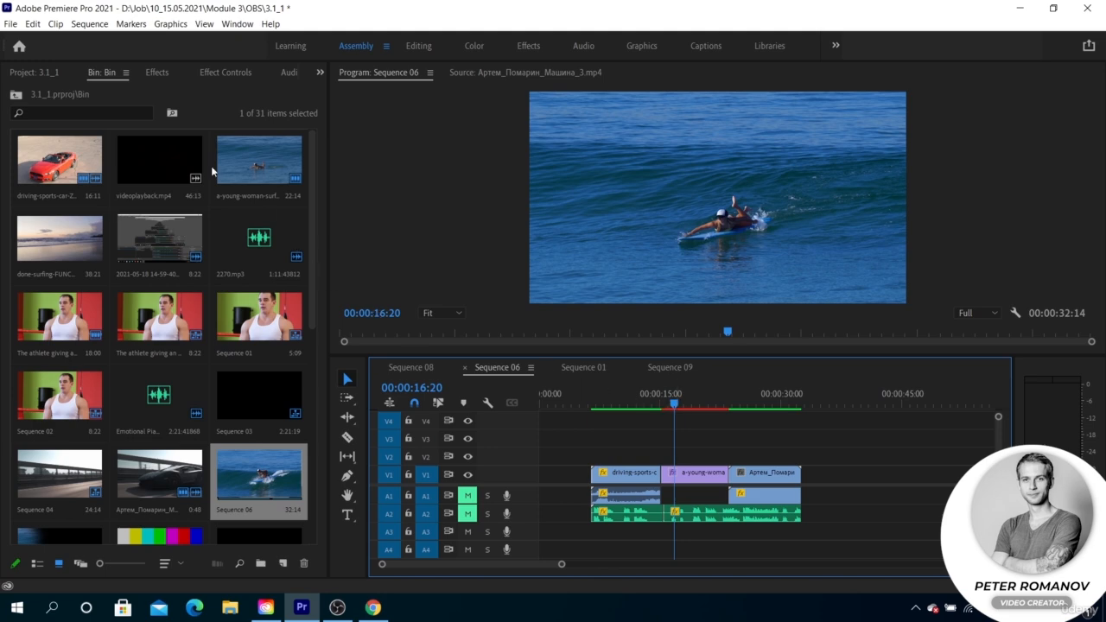
Render the missing previews of Sequence 06 with Render In to Out
left_click(32, 24)
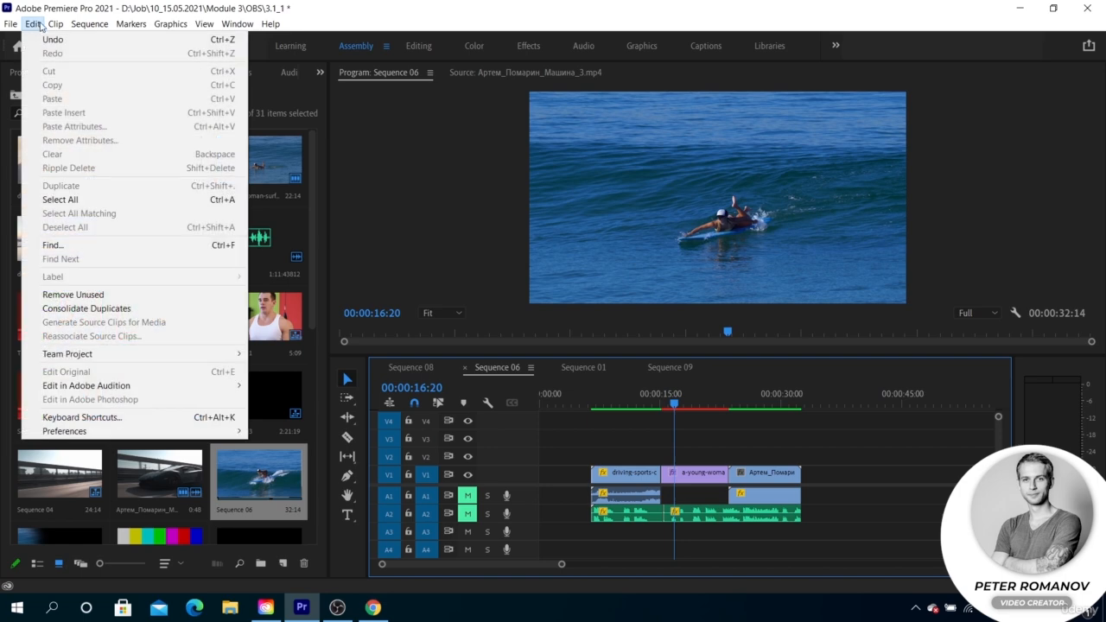
mouse_move(87, 26)
left_click(120, 71)
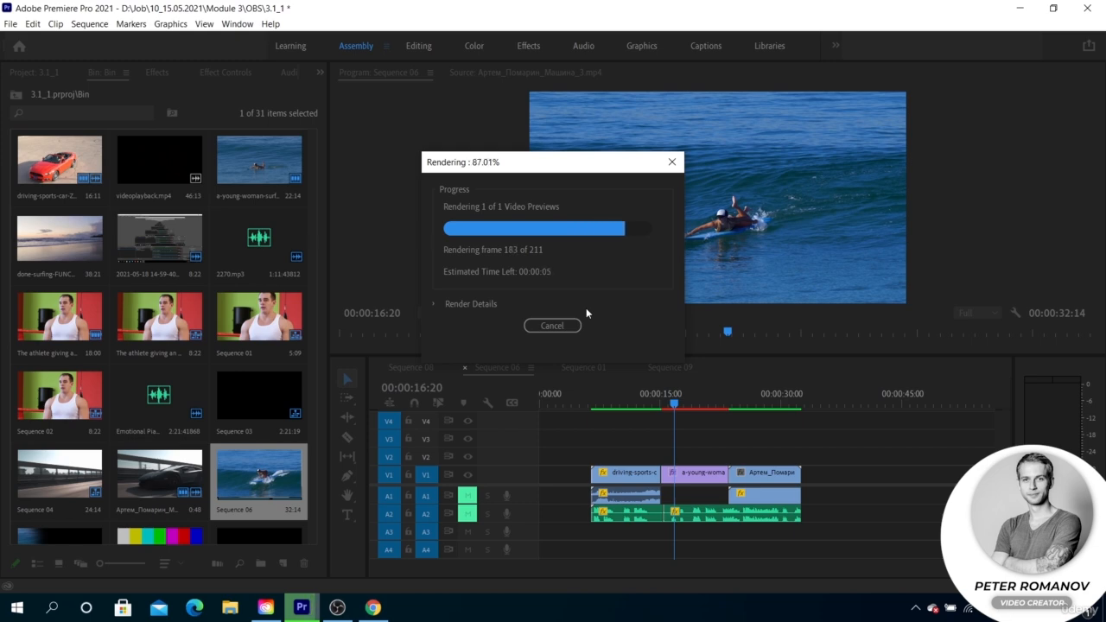
Move all clips to the start of Sequence 06 and check the red car clip at 00:00:03:06 and 00:00:06:02
left_click(671, 391)
left_click_drag(599, 418, 781, 534)
left_click_drag(755, 497, 696, 495)
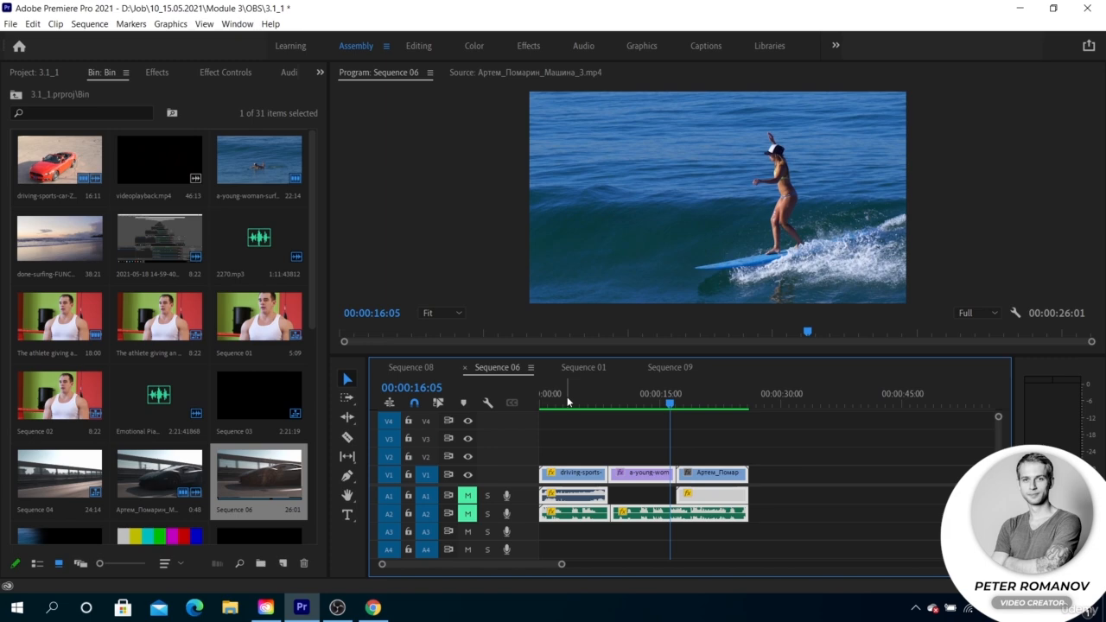
left_click(568, 401)
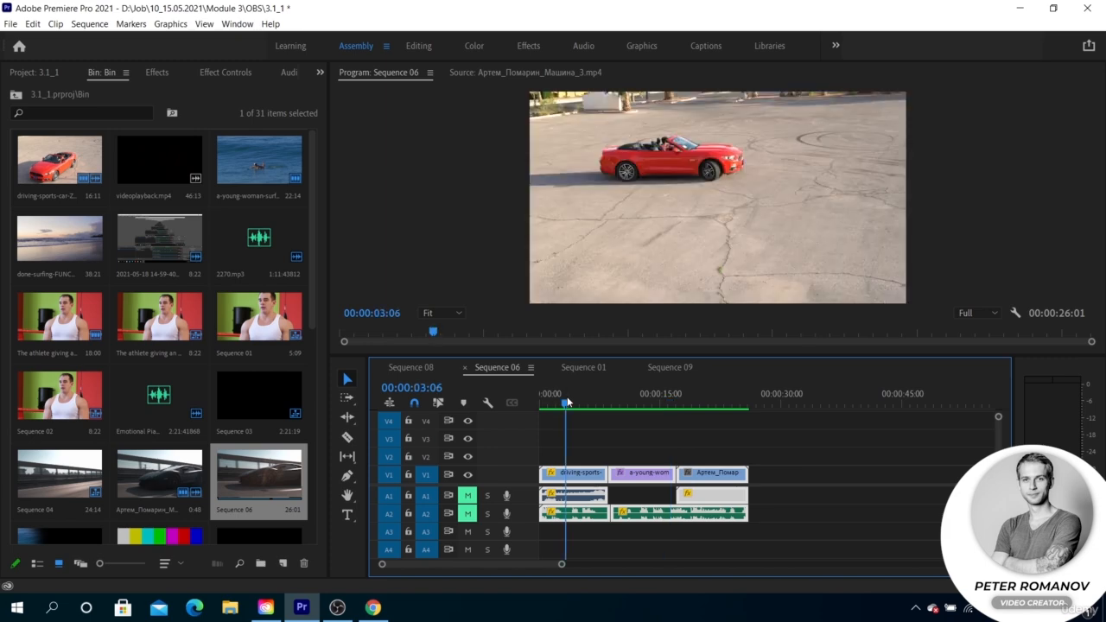
left_click(588, 404)
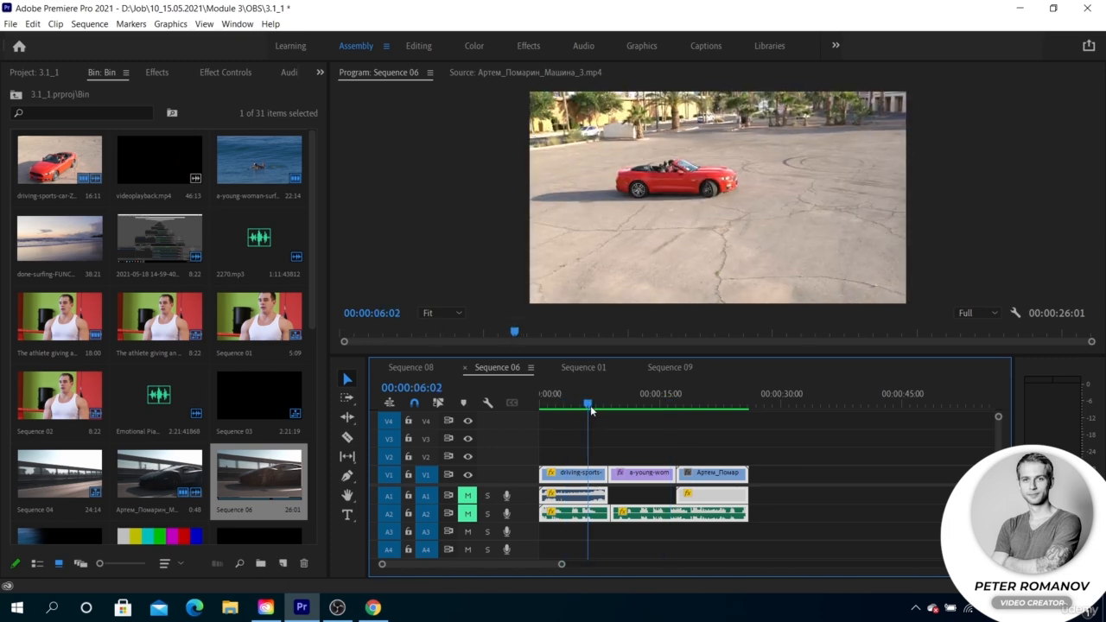
left_click(604, 427)
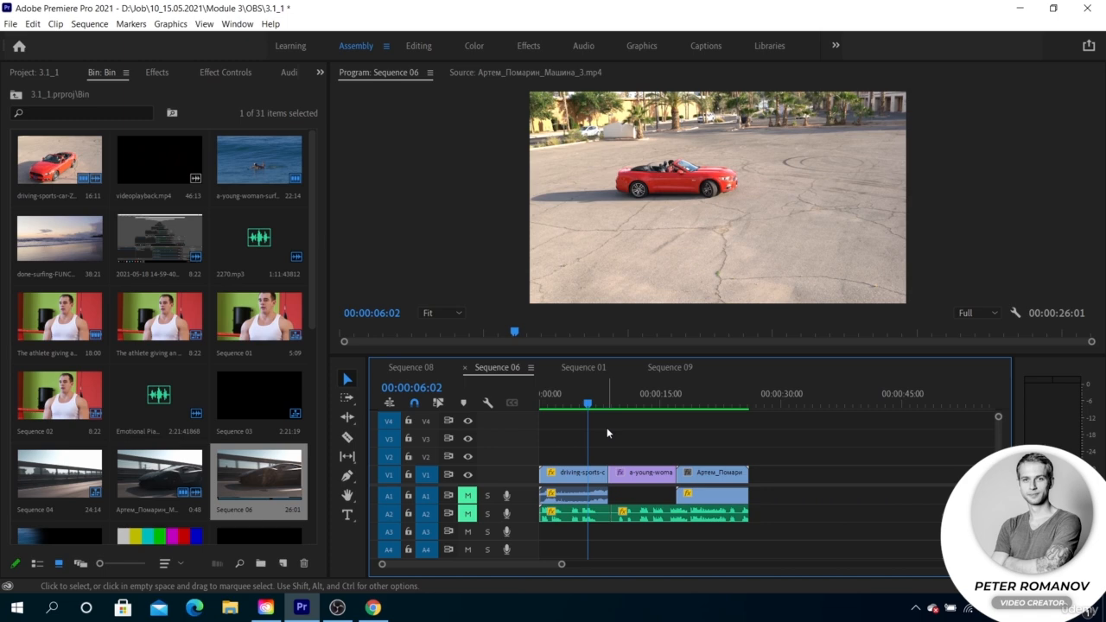
Select the surfing clip, place the playhead at 00:00:11:02 and display the clip's Luma Key settings in Effect Controls
left_click(631, 474)
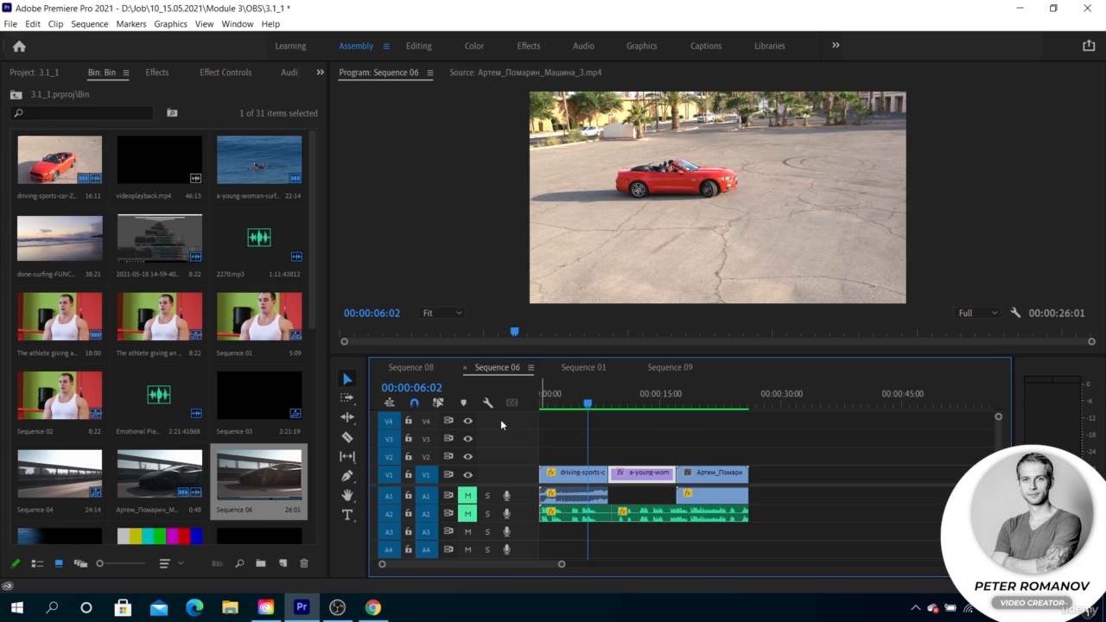
left_click(629, 400)
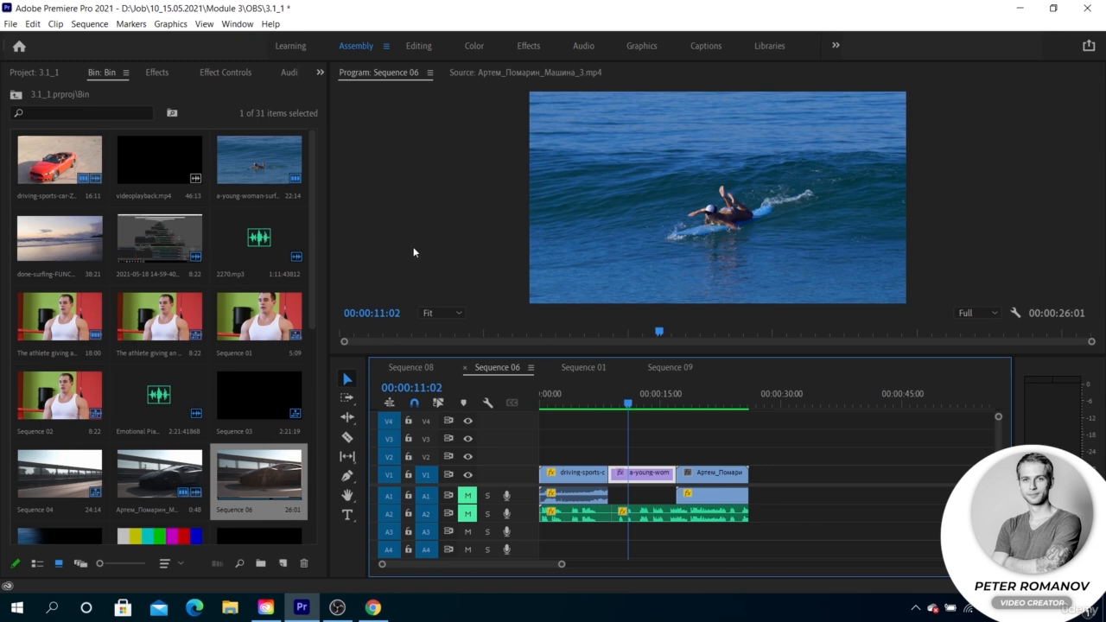
left_click(157, 72)
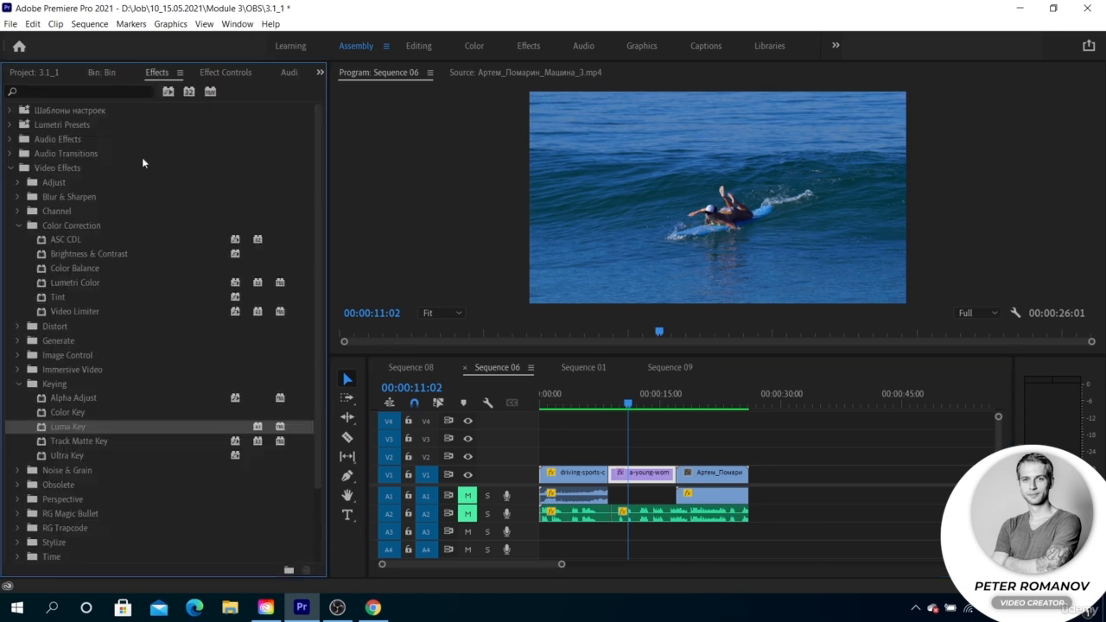
left_click(207, 74)
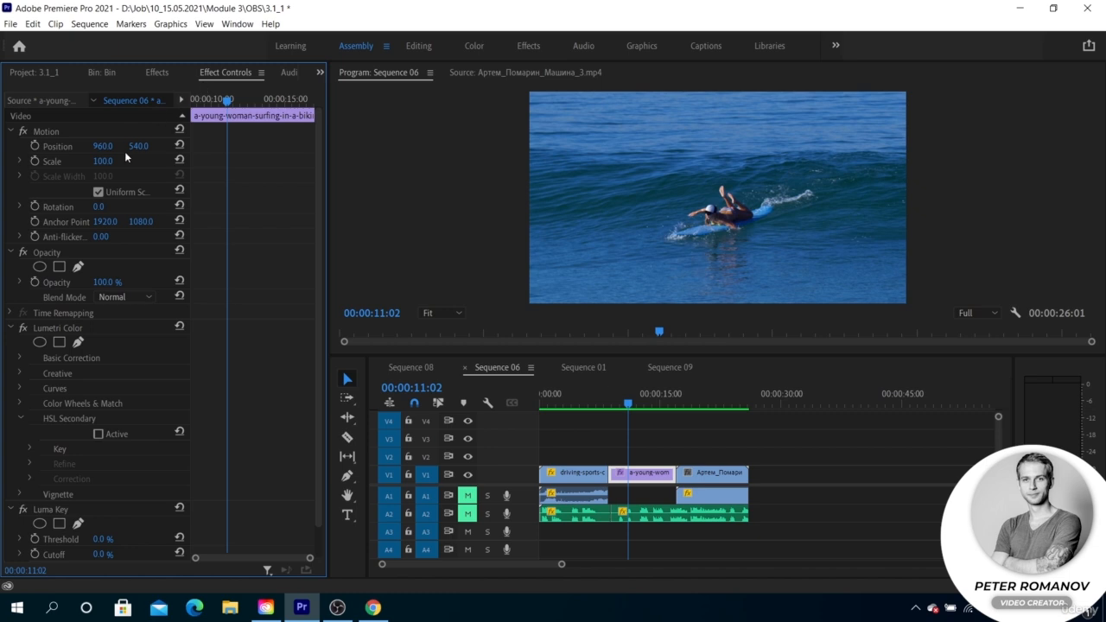
scroll(97, 340, "down", 1)
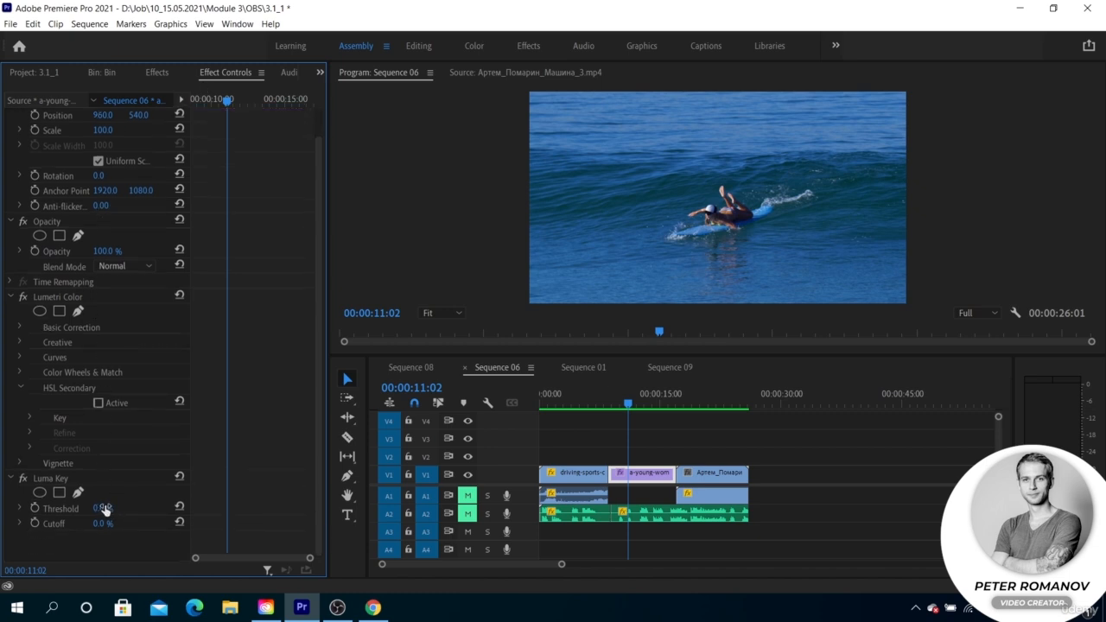
Try different Luma Key Threshold values on the surfing clip, then set it to 5% and render the effects
left_click_drag(102, 509, 116, 507)
left_click_drag(105, 509, 85, 509)
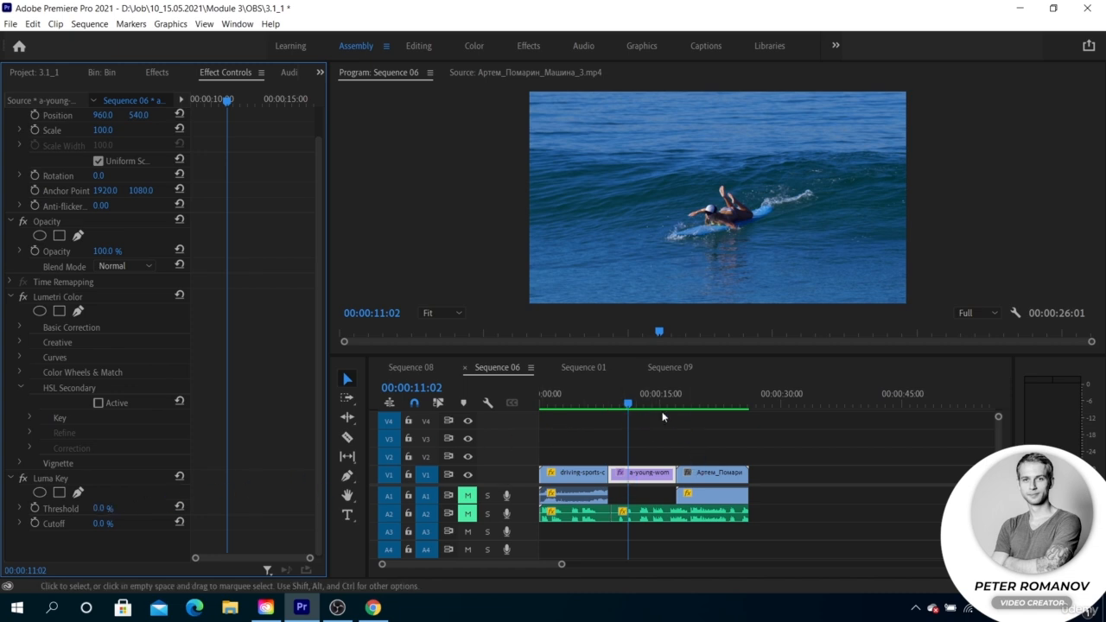
left_click(102, 508)
type("5")
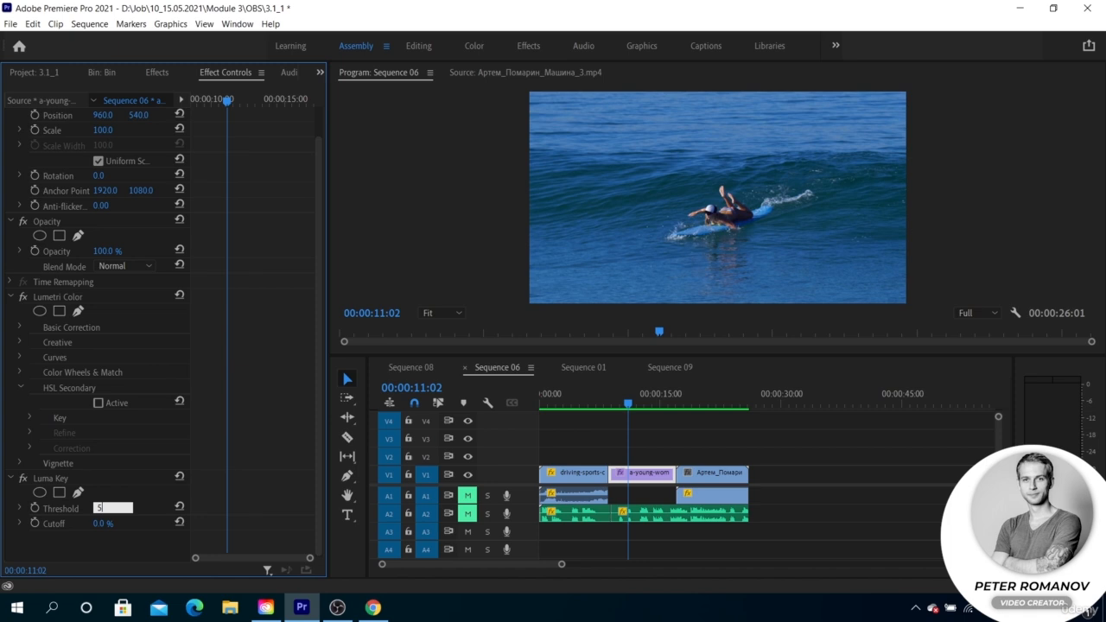
key("Return")
key("Return")
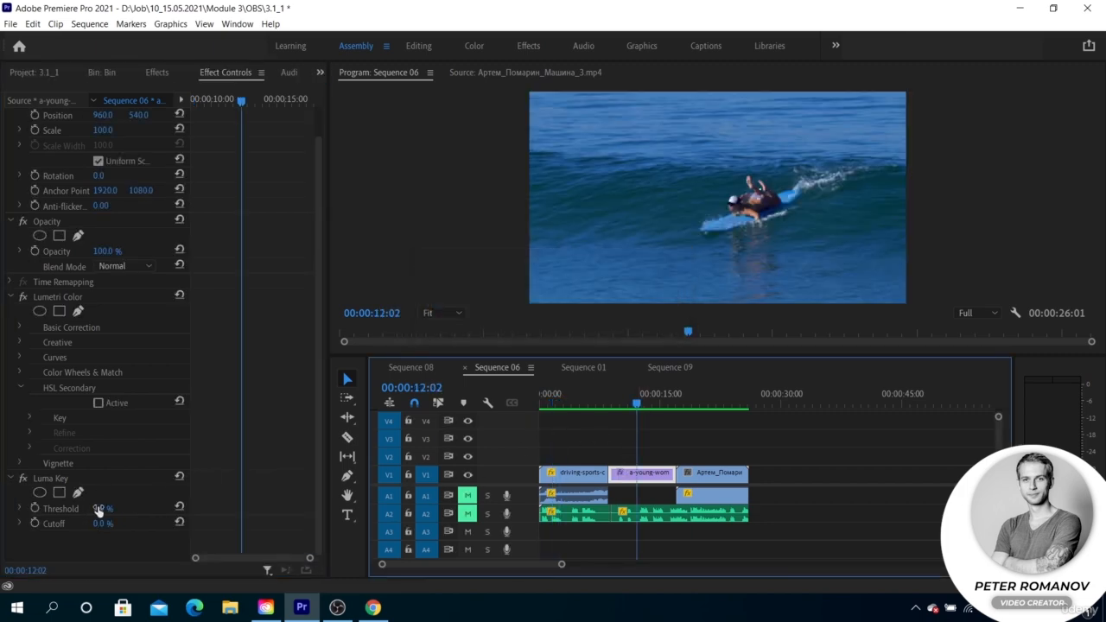
Set the surfing clip's Luma Key Threshold to 7% and render the effects again
left_click(101, 509)
type("7")
key("Return")
key("Return")
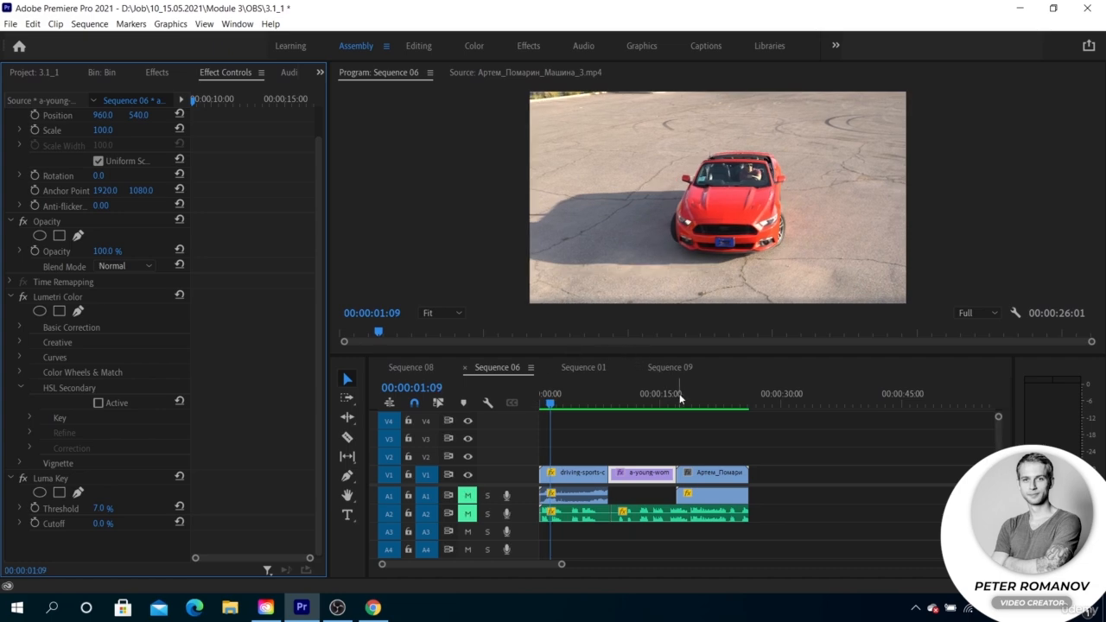
With the playhead at 00:00:11:20, set the surfing clip's Luma Key Threshold to 5% and then back to 0%
left_click(634, 395)
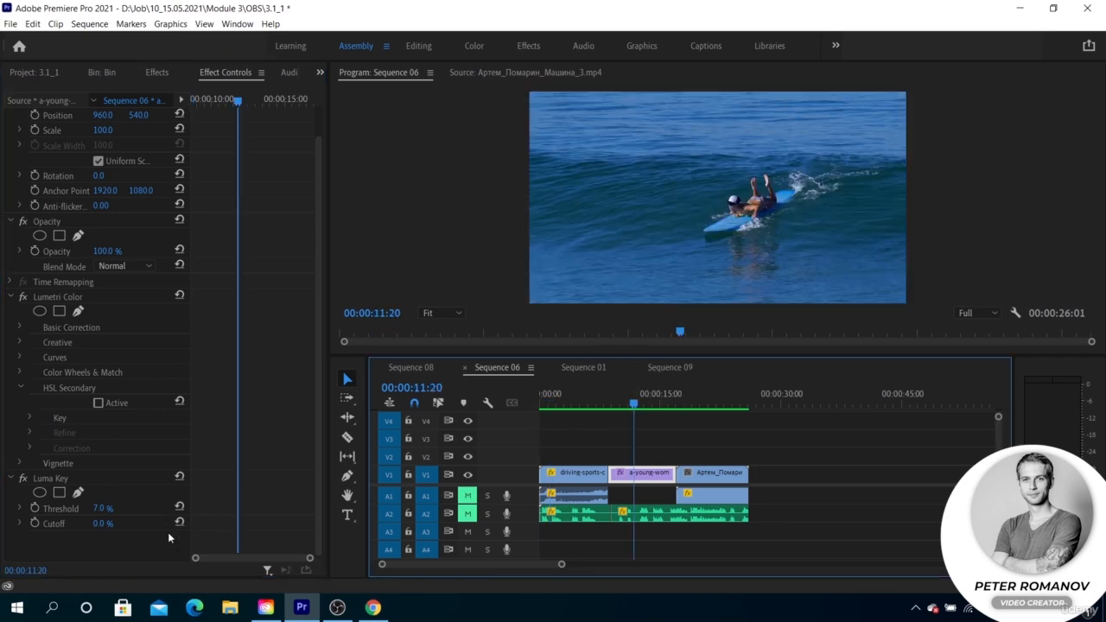
left_click(102, 508)
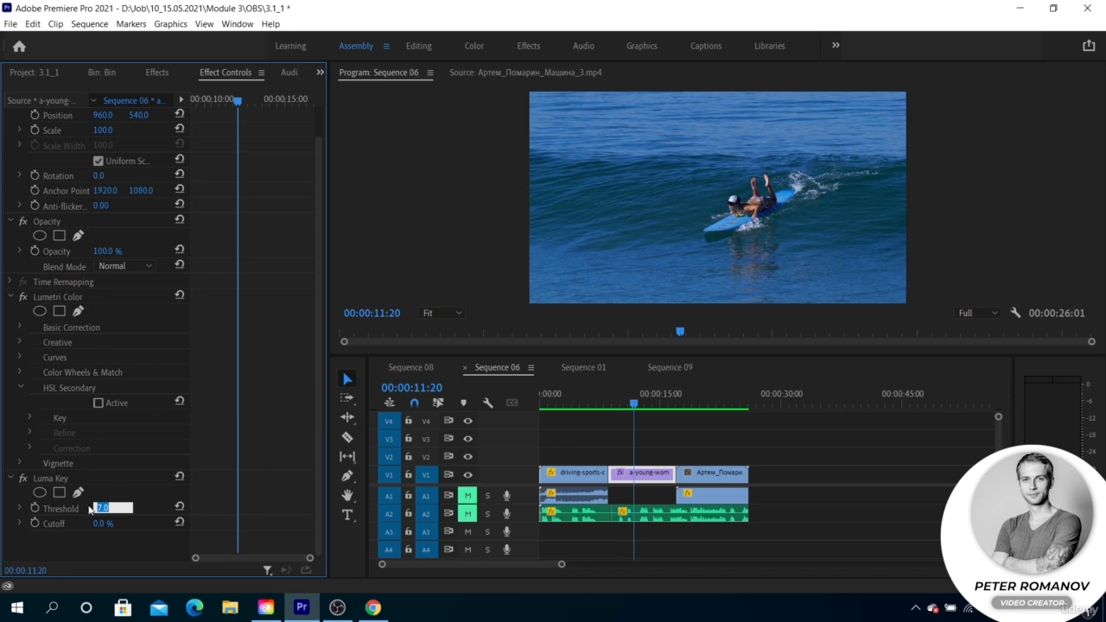
type("5")
key("Return")
left_click(102, 509)
type("0")
key("Return")
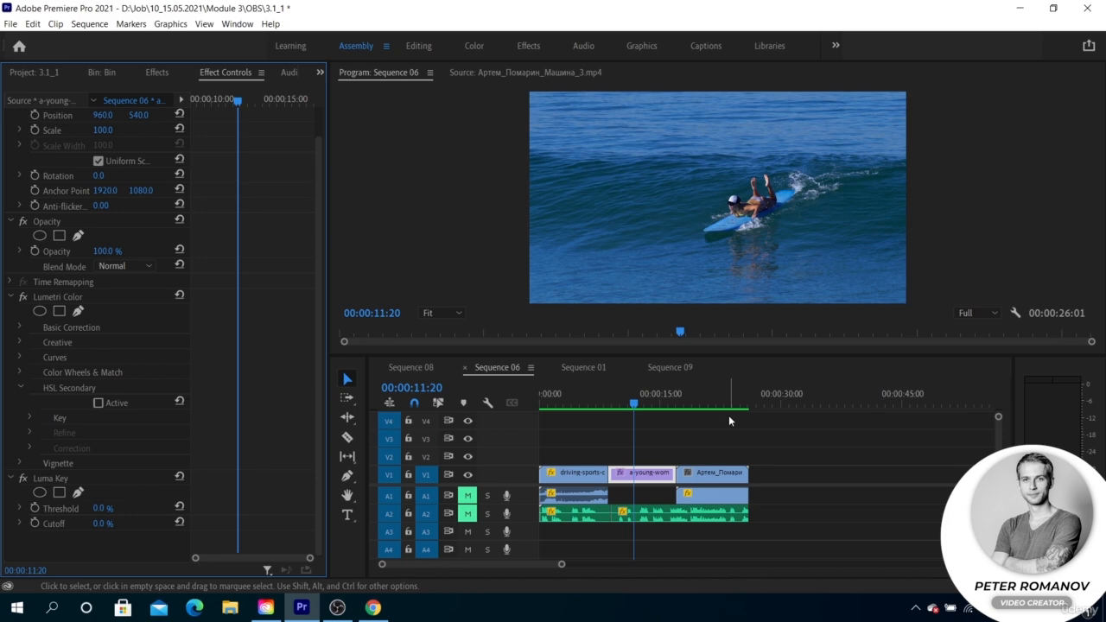
Place the playhead at 00:00:04:23, select the sequence's clips and enable Use Previews in the export settings for Sequence 06
left_click(580, 404)
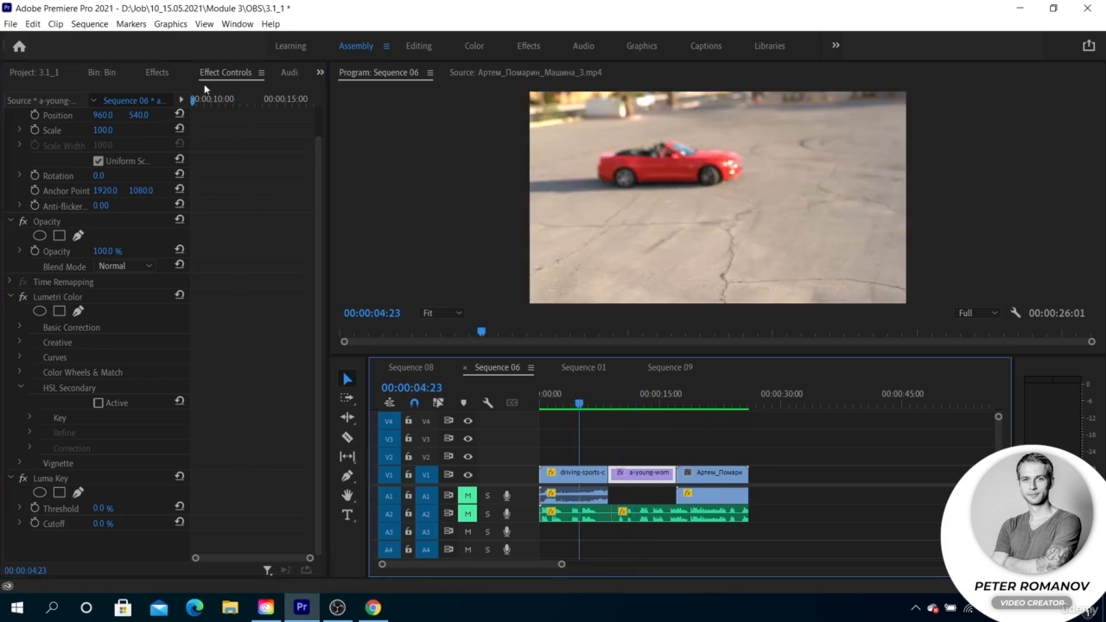
left_click(90, 23)
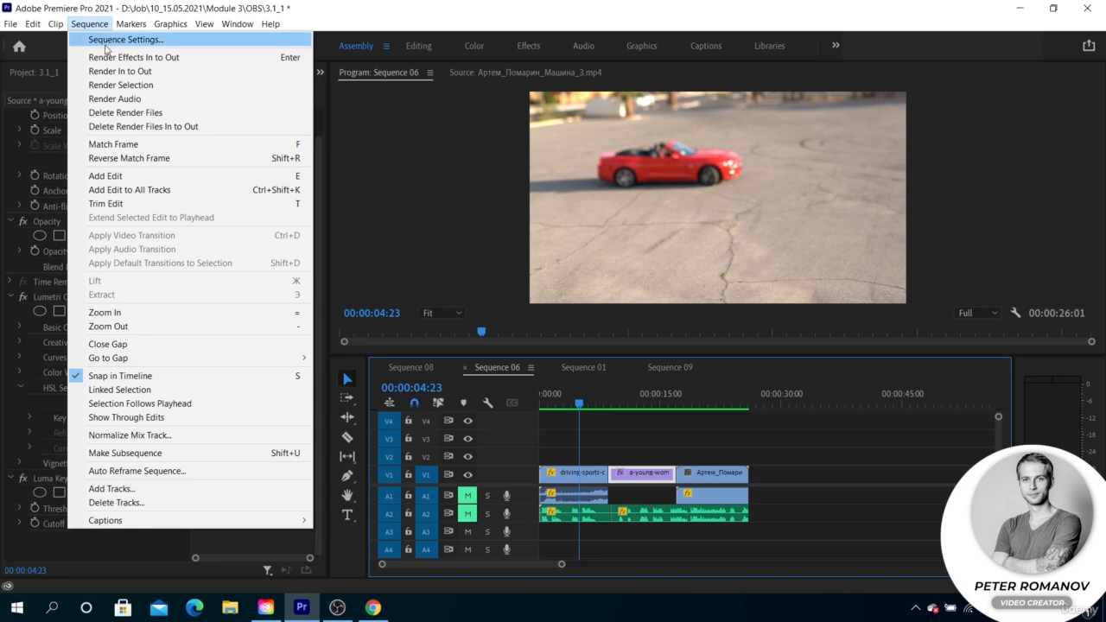
left_click(341, 104)
left_click_drag(697, 448, 584, 512)
key("ctrl+m")
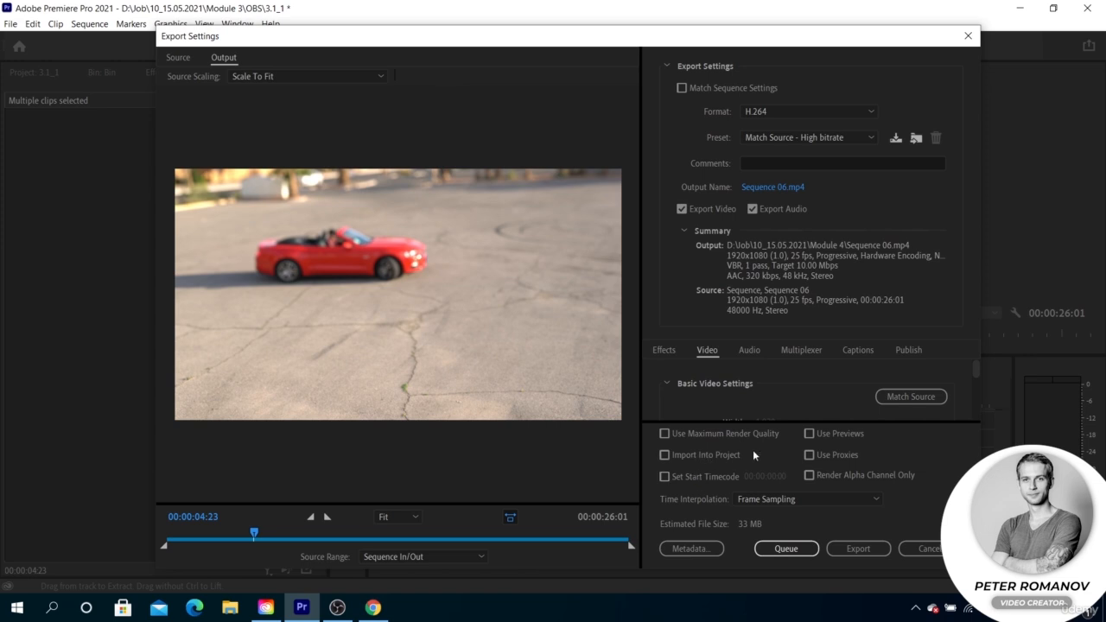
left_click(809, 434)
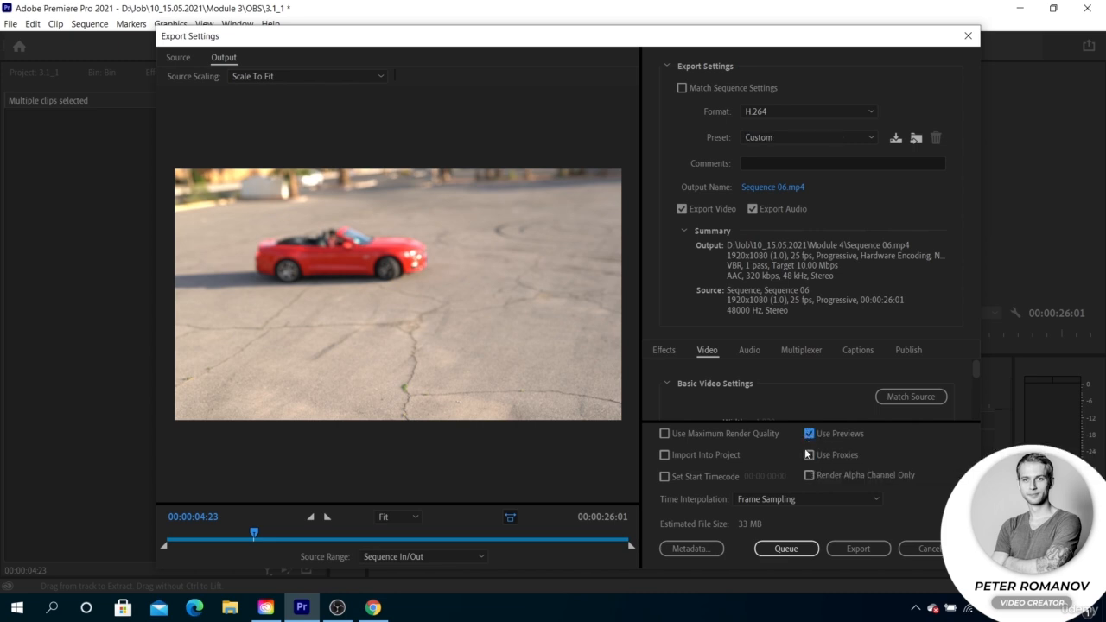